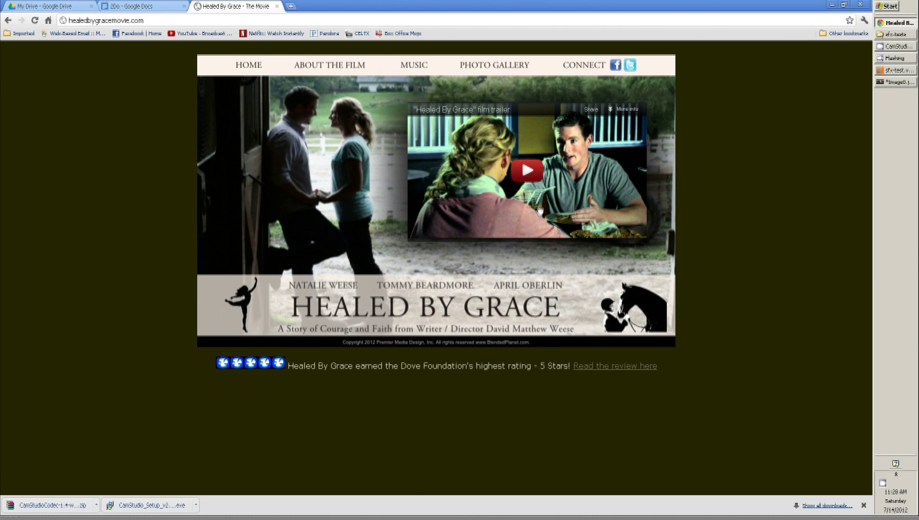
Step: In Sony Vegas, mute the lower beam track and select the timeline range from 00:00:57;20 to 00:00:59;22
left_click(148, 22)
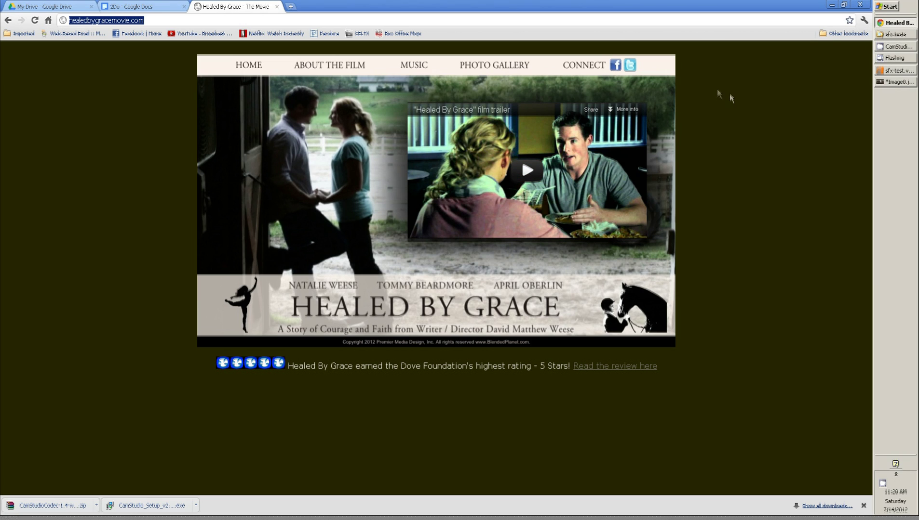
left_click(832, 6)
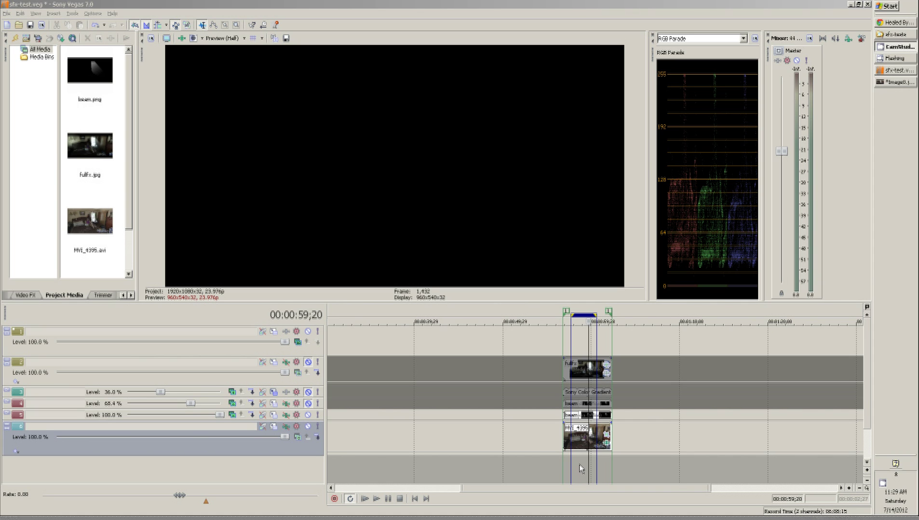
left_click(580, 470)
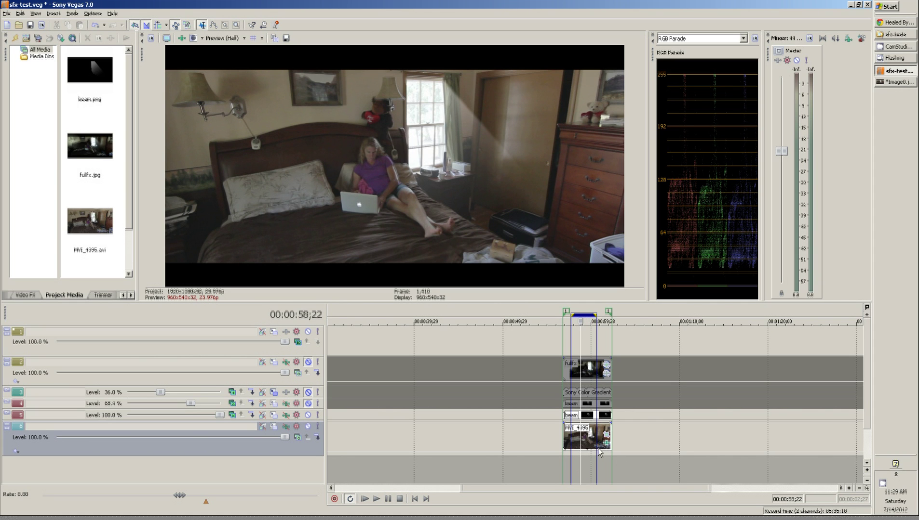
left_click(317, 415)
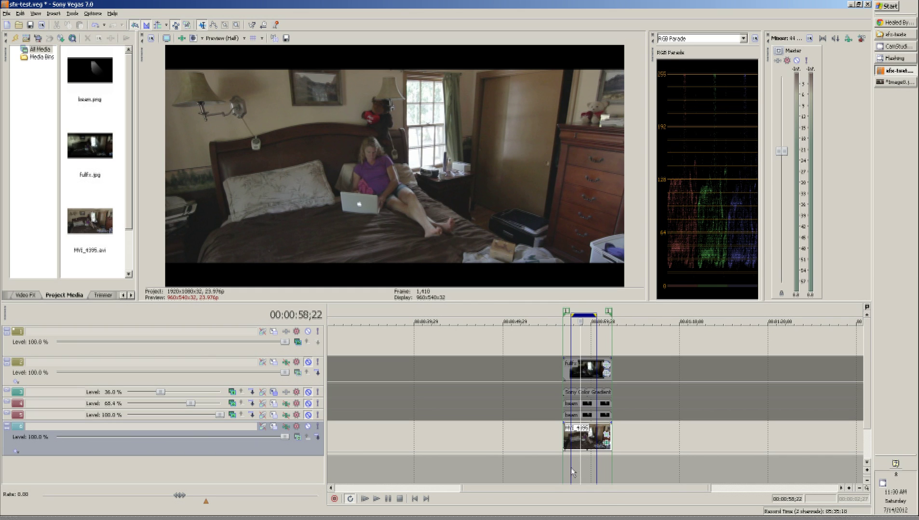
left_click_drag(573, 472, 589, 469)
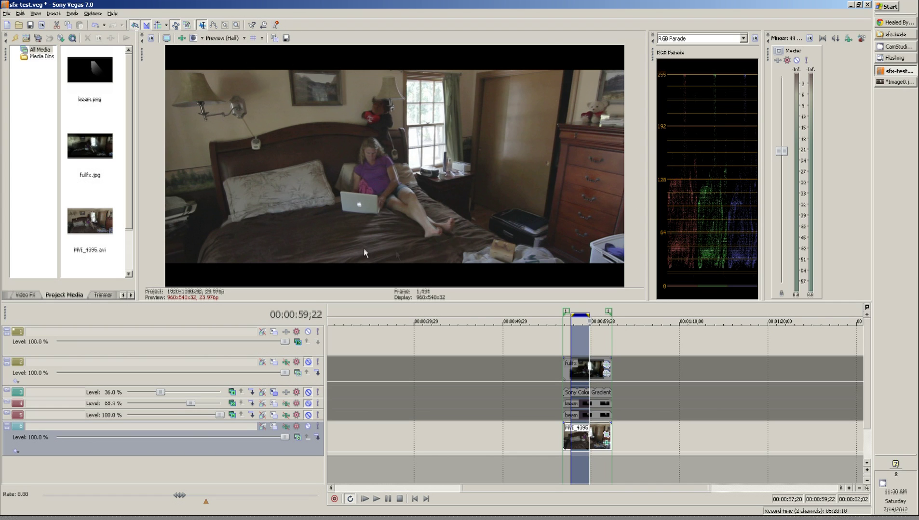
Step: Switch to the bedroom image in GIMP, hide the pasted light-beam layer and make the Background layer active
left_click(892, 83)
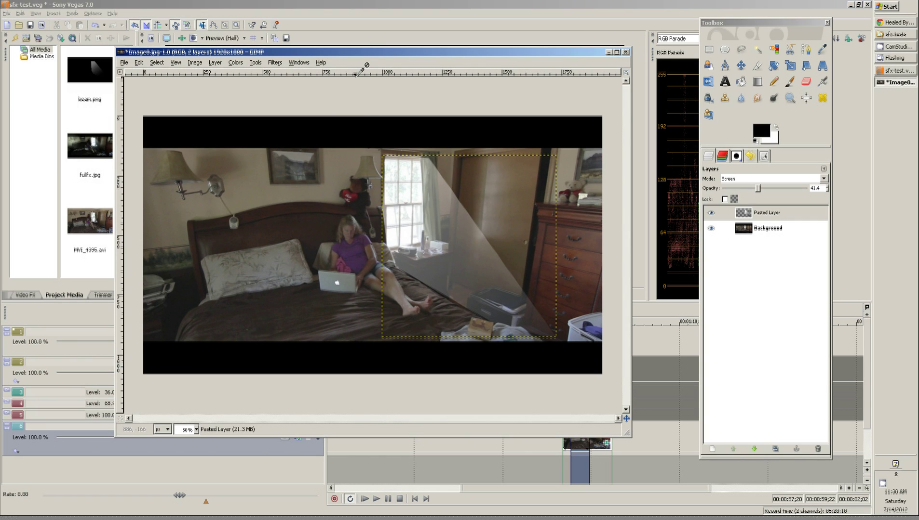
left_click(710, 215)
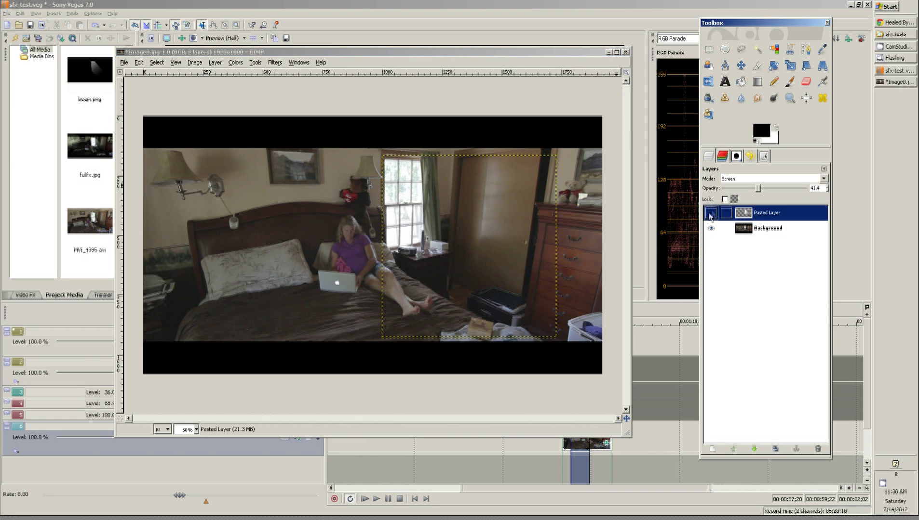
left_click(751, 231)
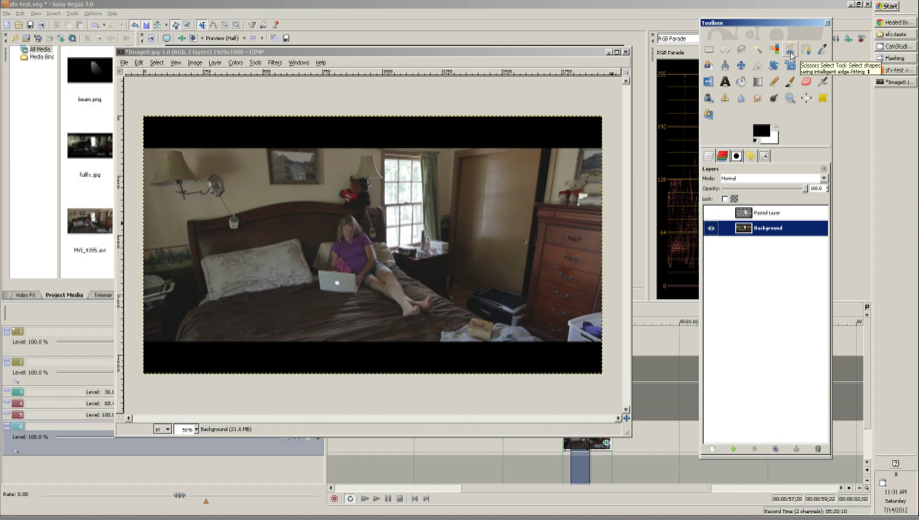
Step: Outline a light-beam shape with the Free Select tool, running from the window diagonally down to the floor by the dresser
left_click(741, 49)
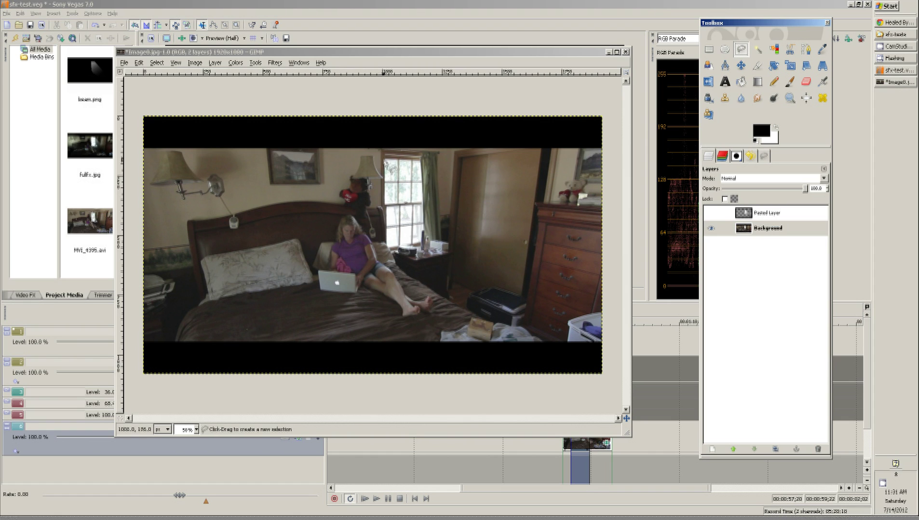
left_click(384, 155)
left_click(421, 155)
left_click(553, 330)
left_click(480, 320)
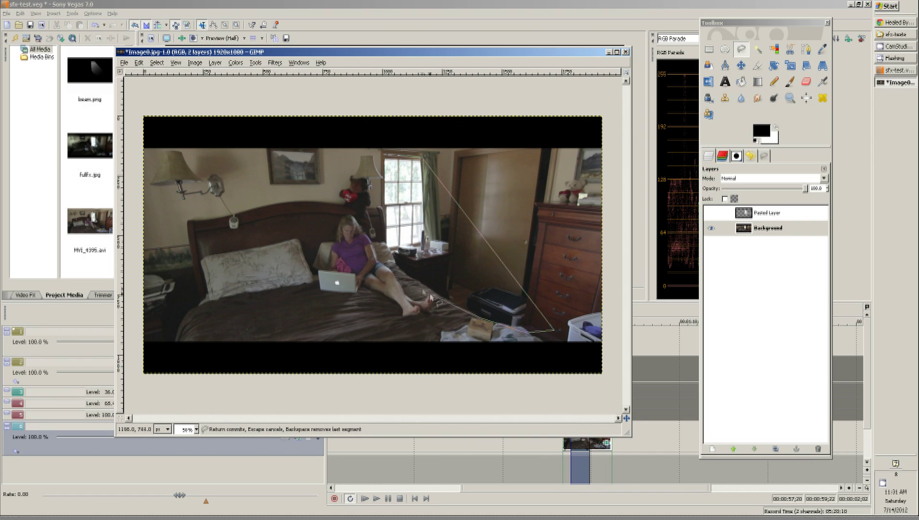
left_click(396, 266)
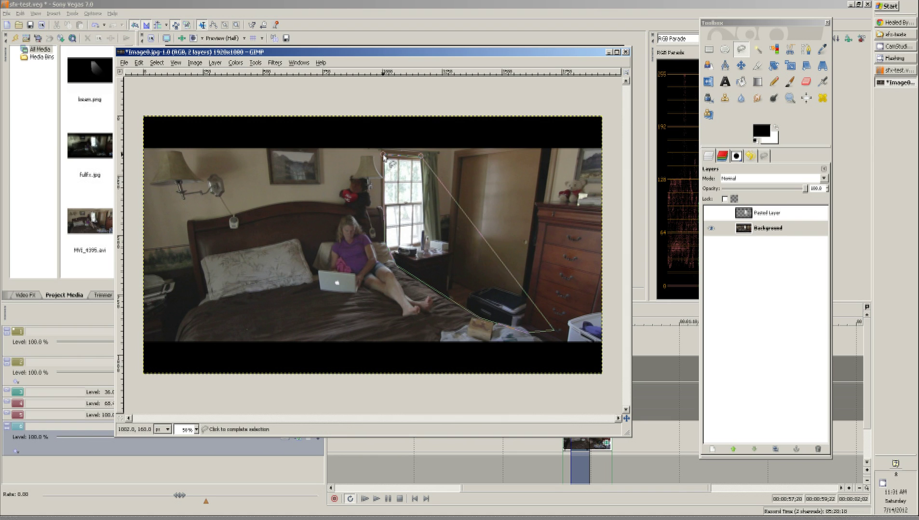
left_click(384, 156)
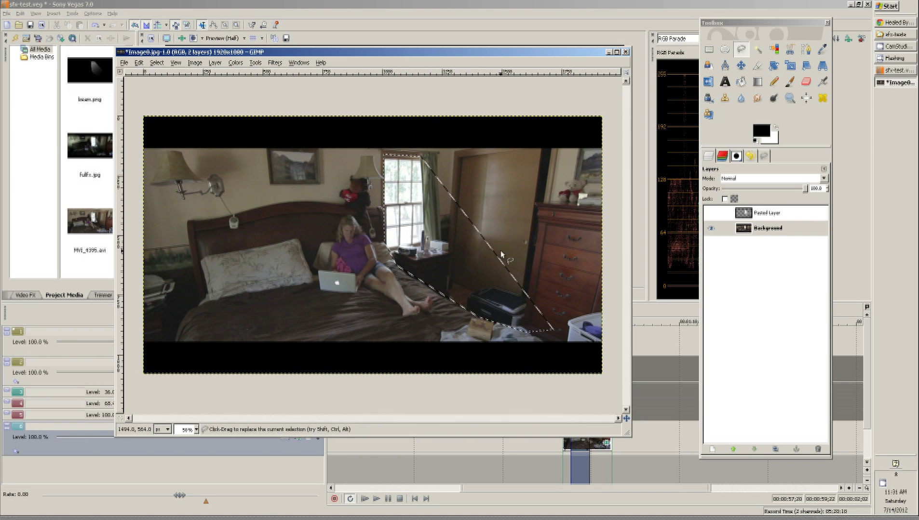
Step: Try a black-to-white gradient inside the beam selection, fading from the floor up to the window, and undo the fill and selection
left_click(757, 82)
left_click_drag(481, 284, 406, 169)
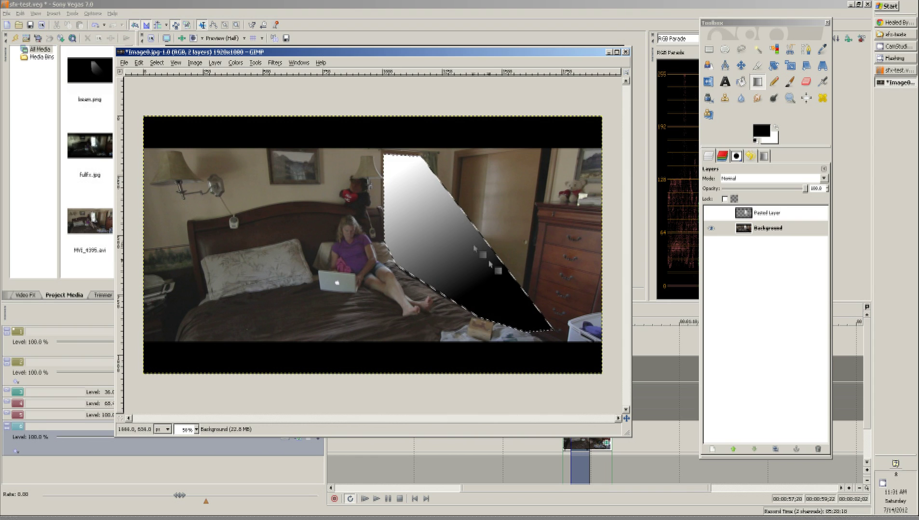
key("ctrl+z")
key("ctrl+z")
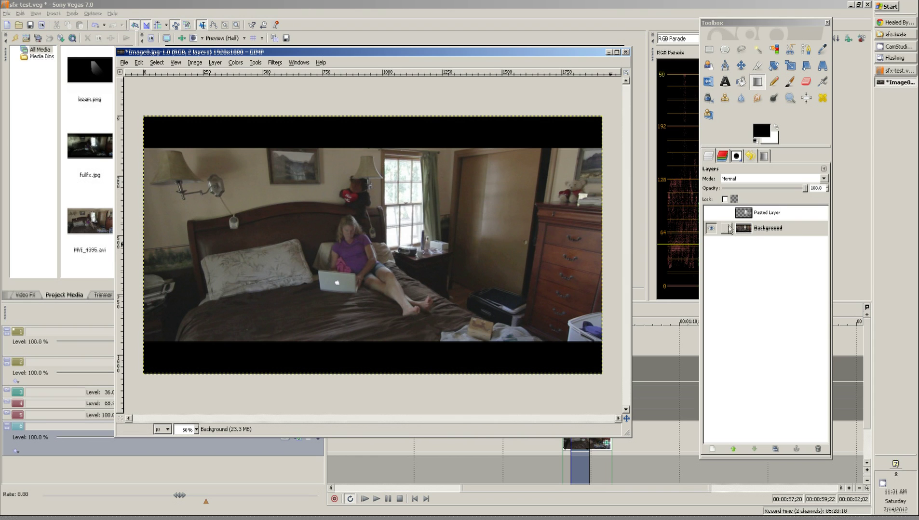
Step: Show the pasted beam layer and darken it with Curves, pulling the shadow point to x 101, y 0, and inspect the beam alone
left_click(712, 213)
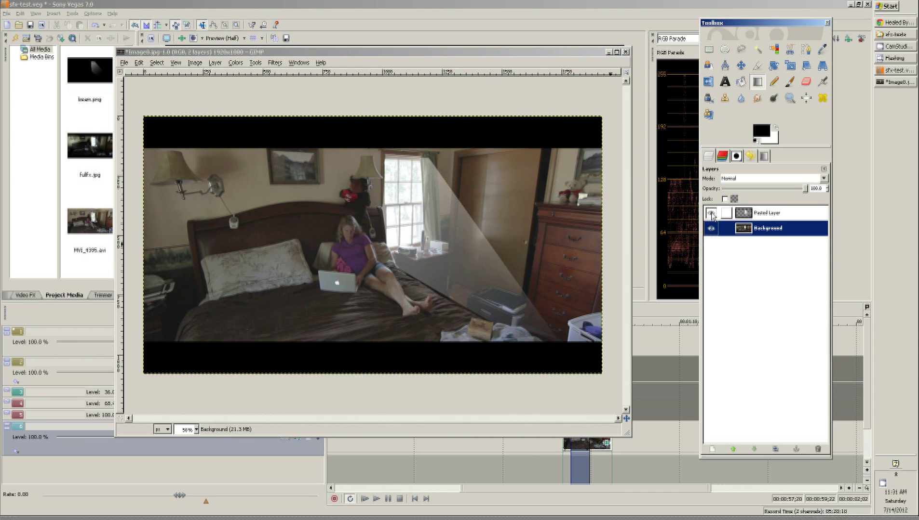
left_click(773, 214)
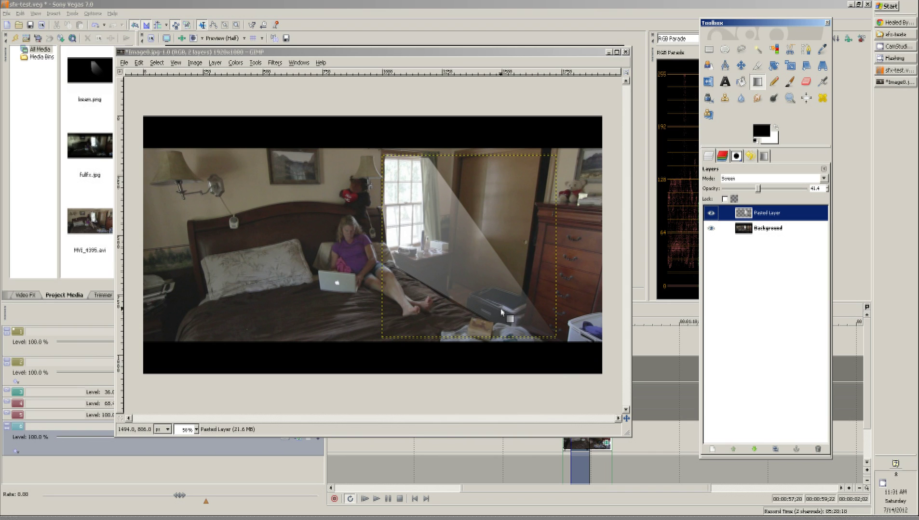
key("ctrl+m")
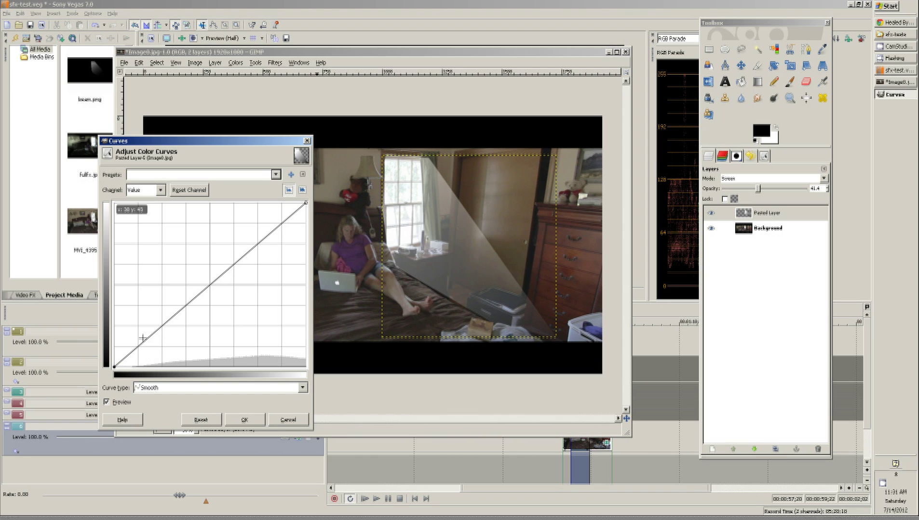
left_click_drag(143, 339, 197, 367)
left_click_drag(197, 367, 191, 367)
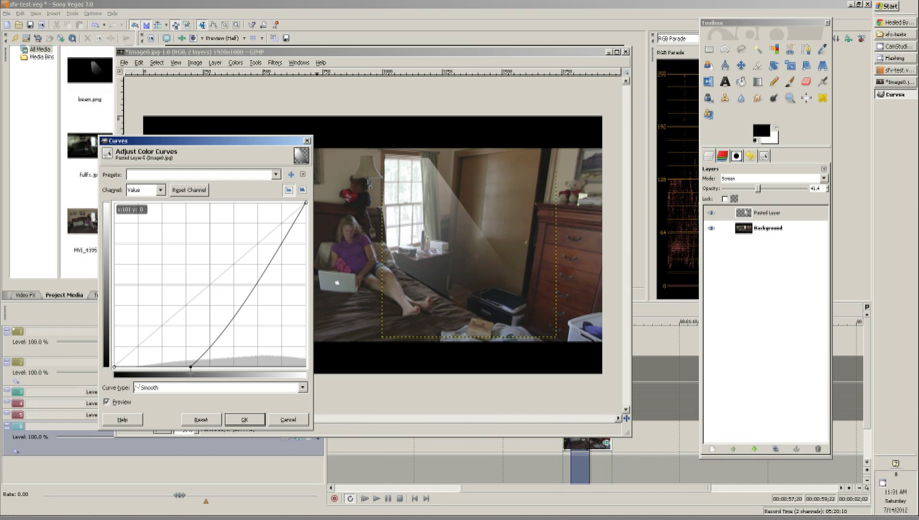
left_click(246, 420)
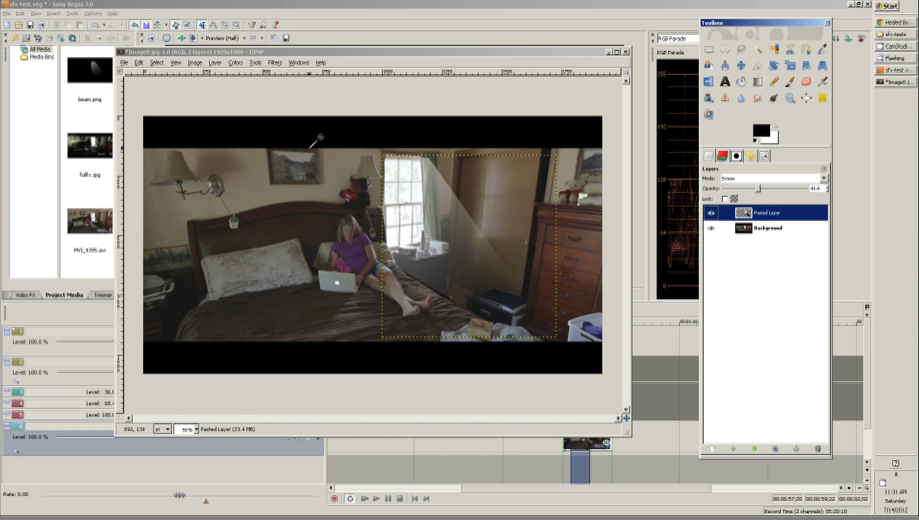
left_click(714, 229)
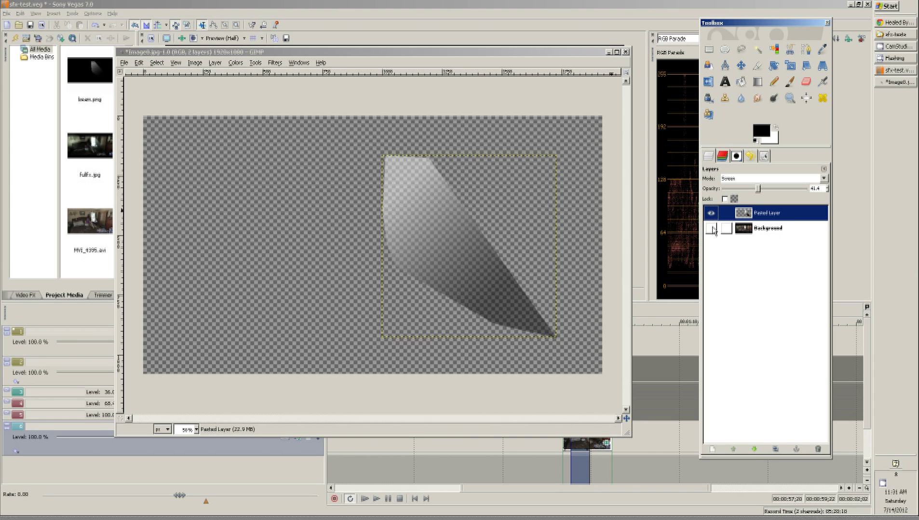
left_click(711, 229)
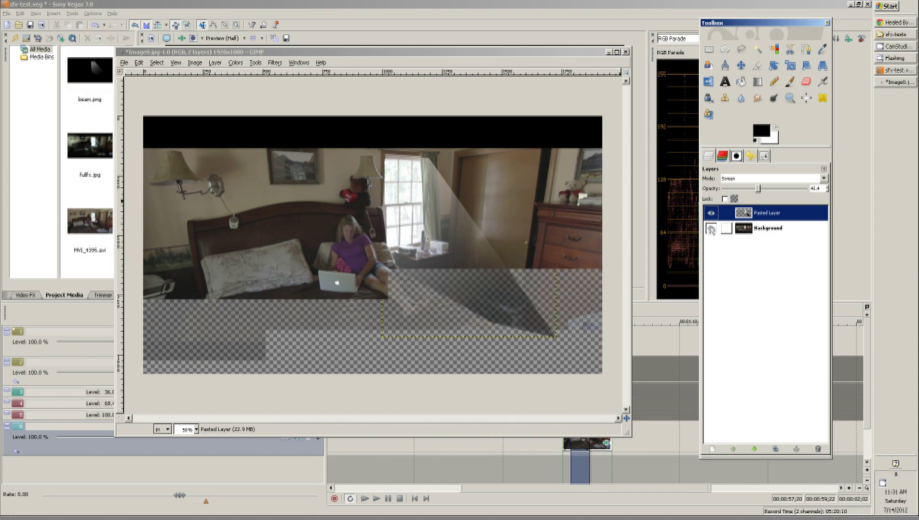
Step: Back in Sony Vegas, unmute the lower beam track and enable its Gaussian Blur track effect
left_click(462, 5)
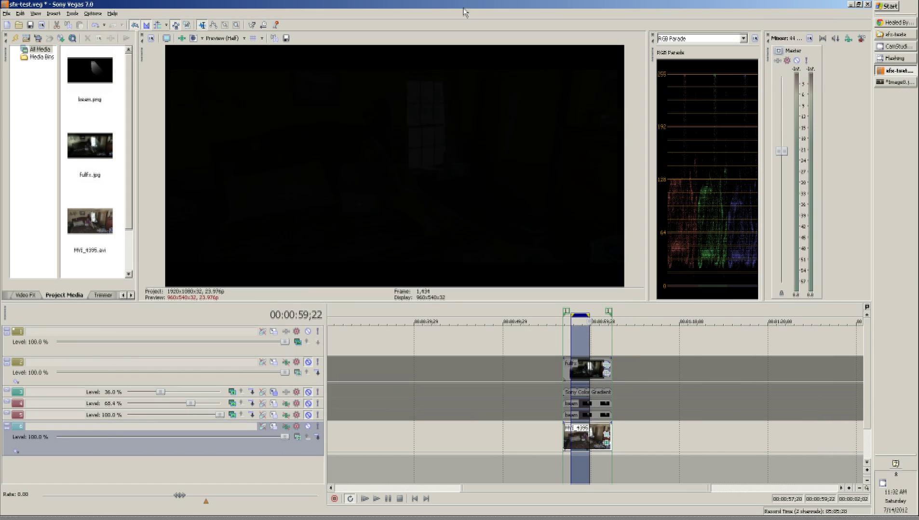
left_click(307, 415)
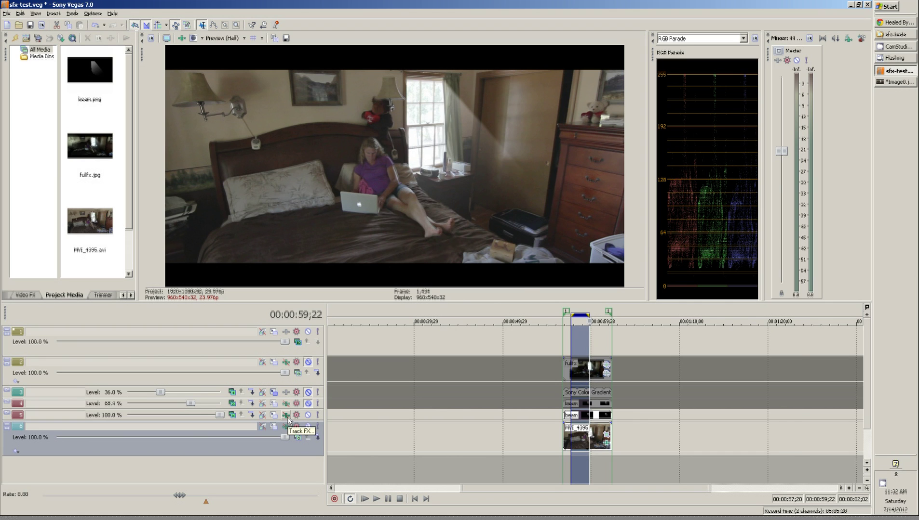
left_click(286, 415)
left_click(541, 177)
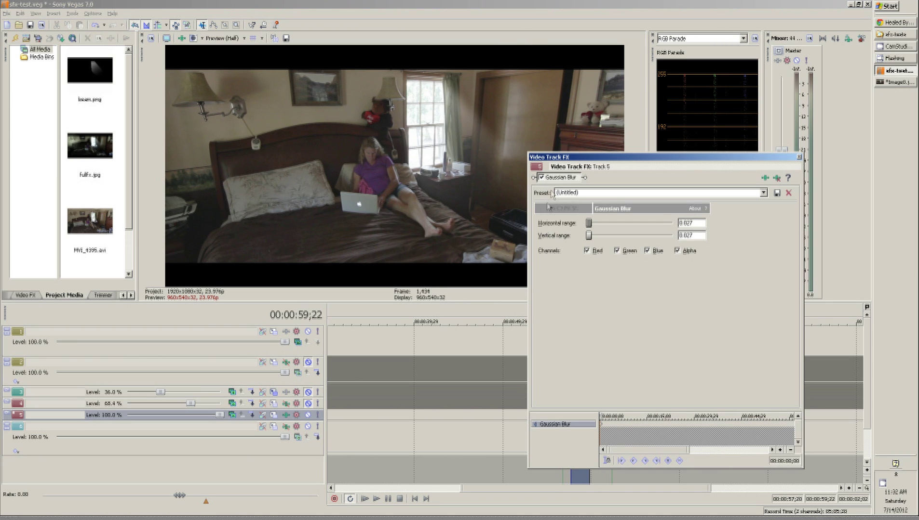
left_click(799, 157)
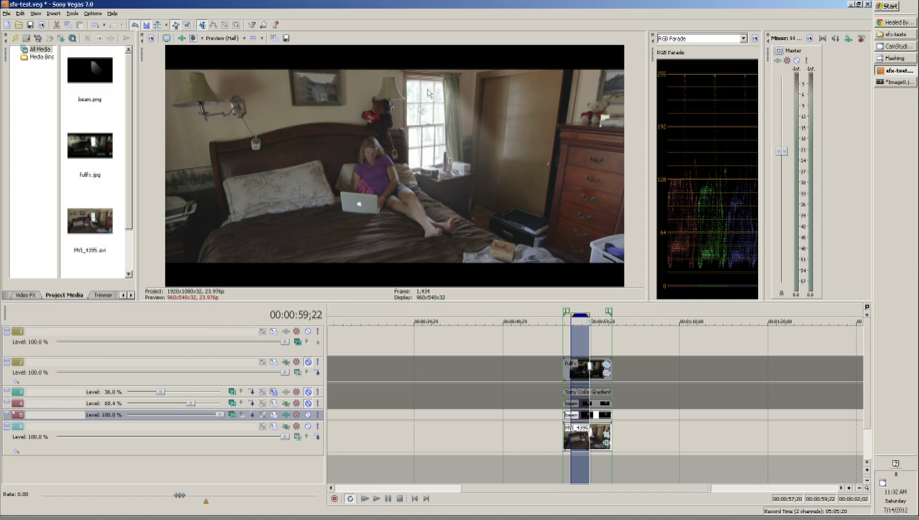
Step: Unmute the upper beam track and review the compositing modes of both beam tracks
left_click(308, 404)
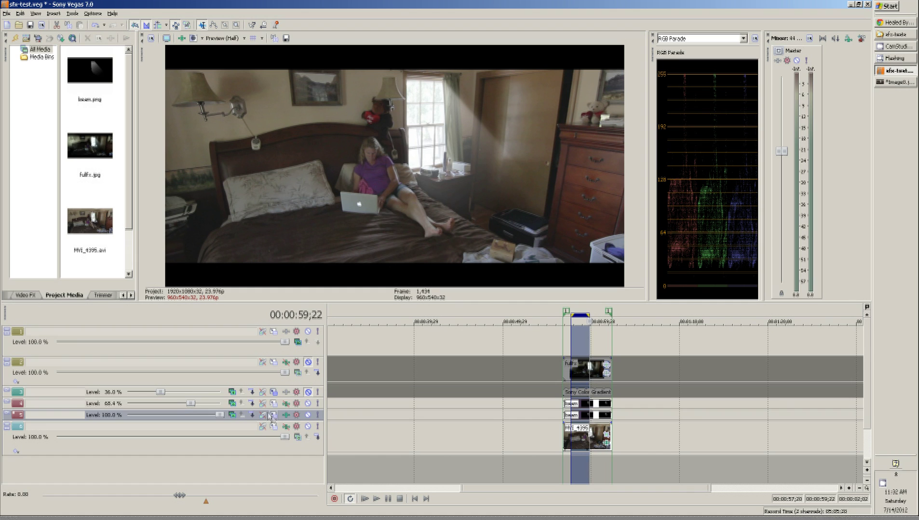
left_click(233, 405)
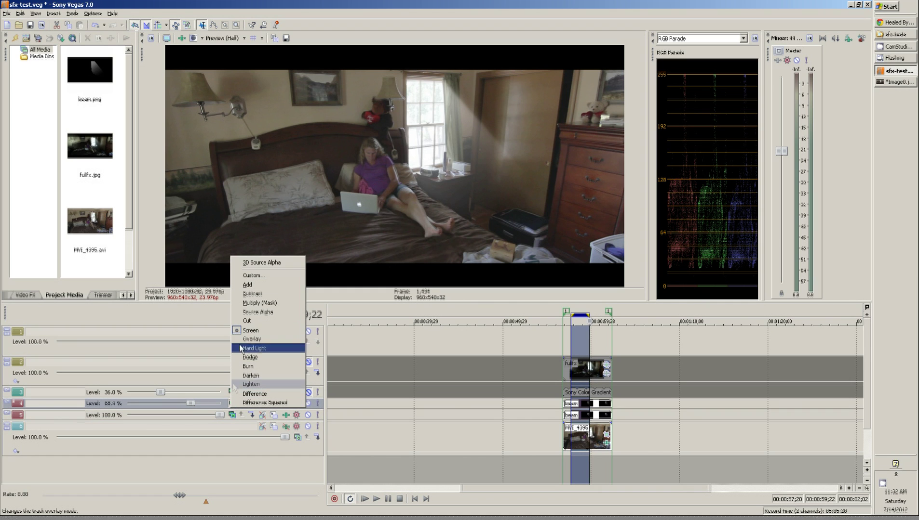
left_click(230, 482)
left_click(232, 415)
left_click(251, 477)
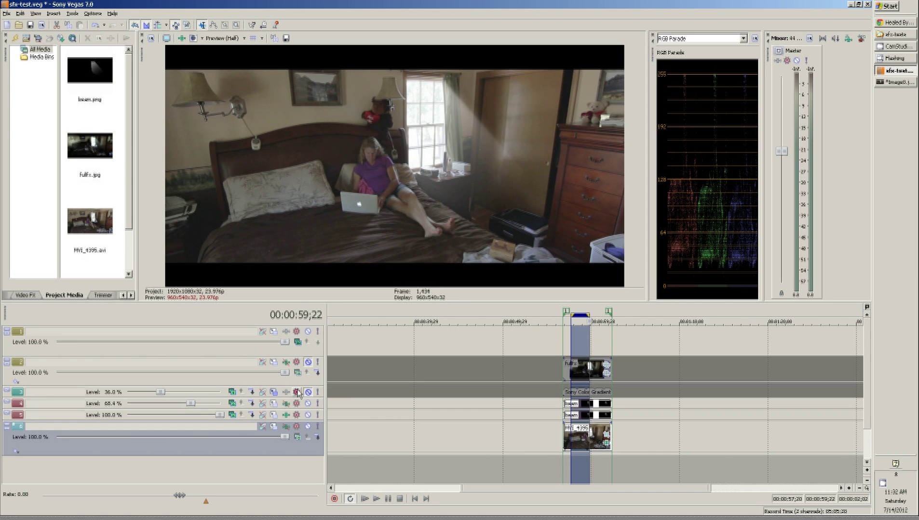
left_click_drag(301, 400, 304, 415)
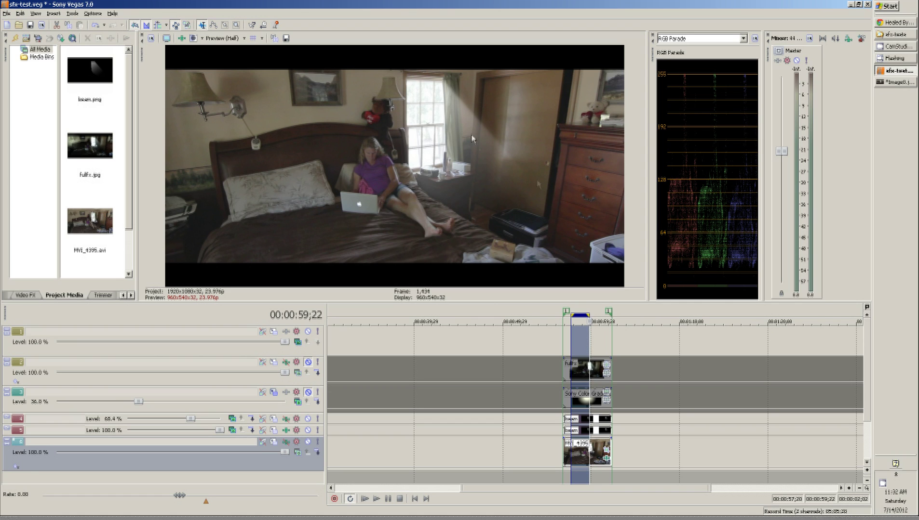
Step: Enable the Color Corrector on the MVI_4395 clip and compare the RGB Parade scope with the effect off and on
left_click(606, 458)
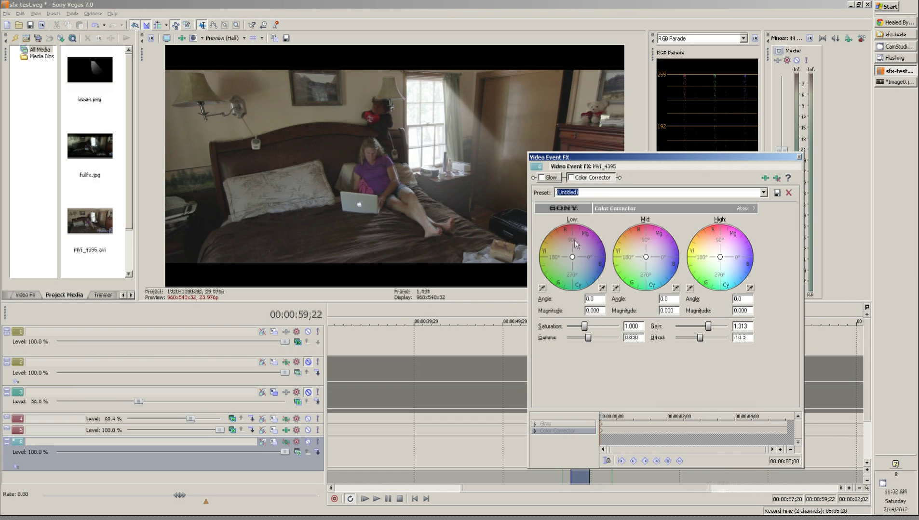
left_click(571, 179)
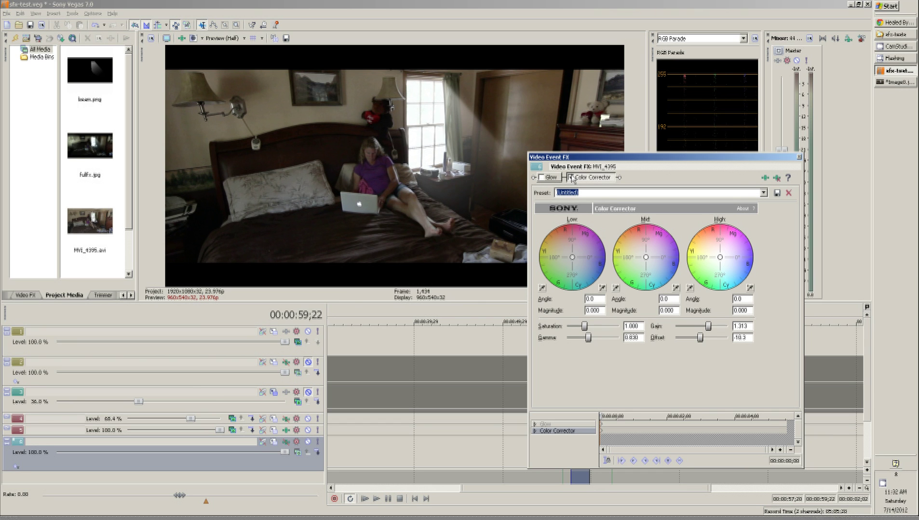
left_click_drag(610, 166, 159, 123)
left_click(129, 132)
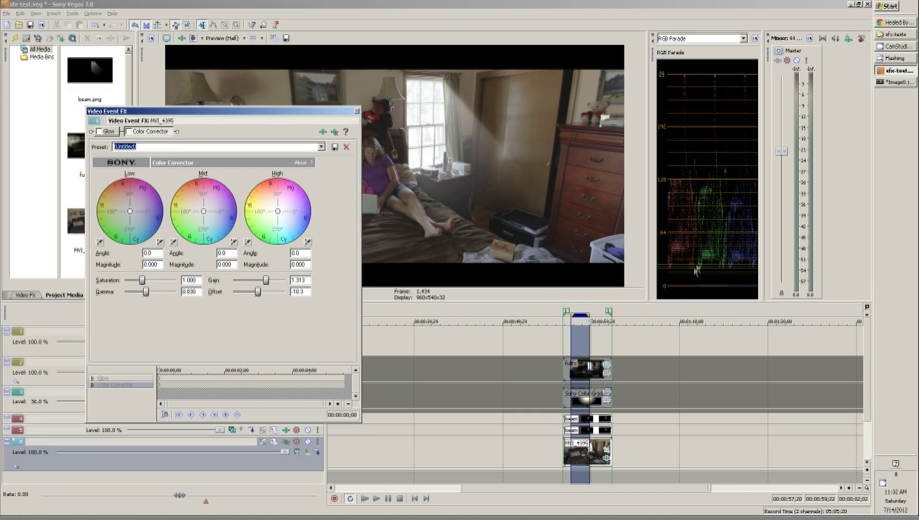
mouse_move(692, 83)
left_mouse_down()
mouse_move(697, 233)
mouse_move(716, 295)
left_mouse_up()
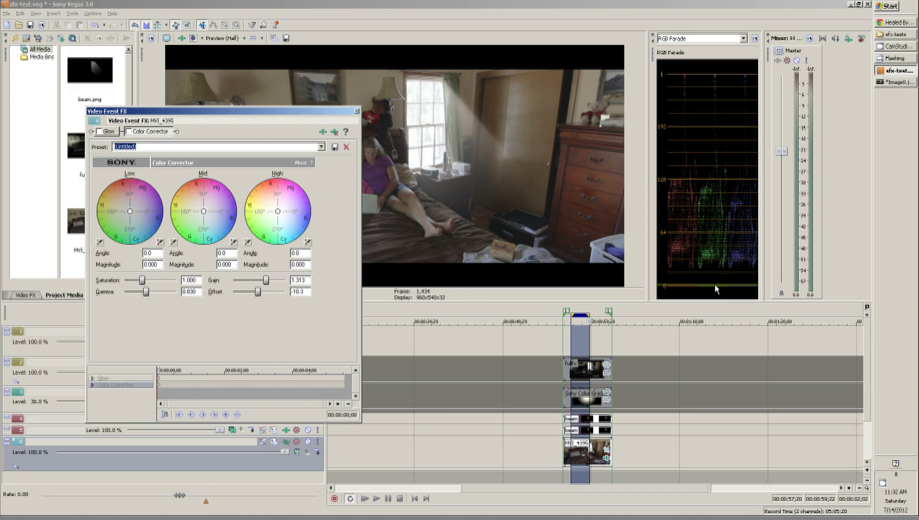
left_click(131, 132)
mouse_move(683, 80)
left_mouse_down()
mouse_move(681, 270)
mouse_move(693, 290)
mouse_move(675, 132)
mouse_move(671, 248)
mouse_move(667, 75)
left_mouse_up()
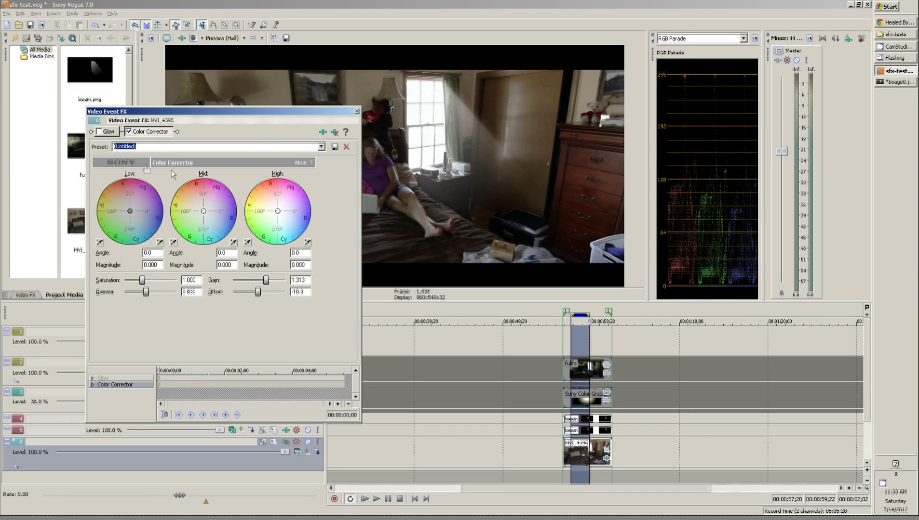
Step: Enable the Glow effect on the MVI_4395 clip and close its effect settings
left_click(106, 132)
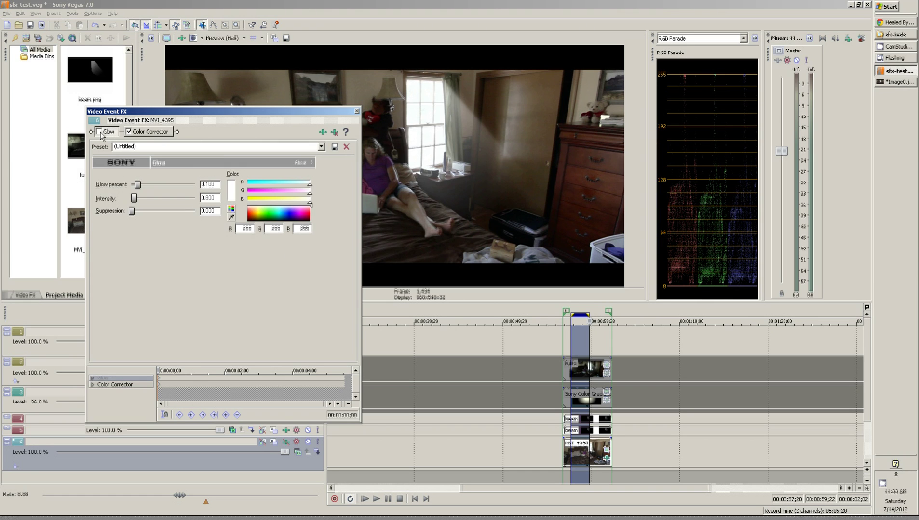
left_click(357, 112)
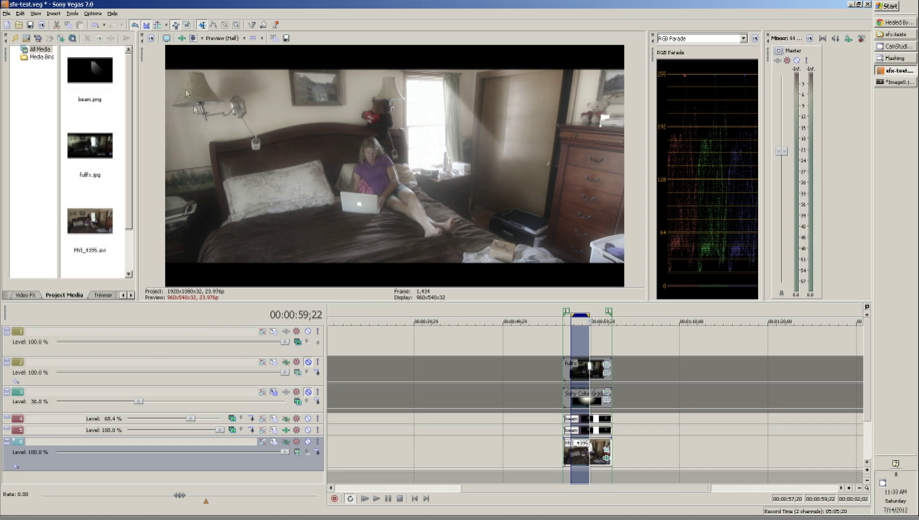
Step: Unmute the Sony Color Gradient track, review its compositing mode, and park the playhead at 00:00:58;22
left_click(308, 392)
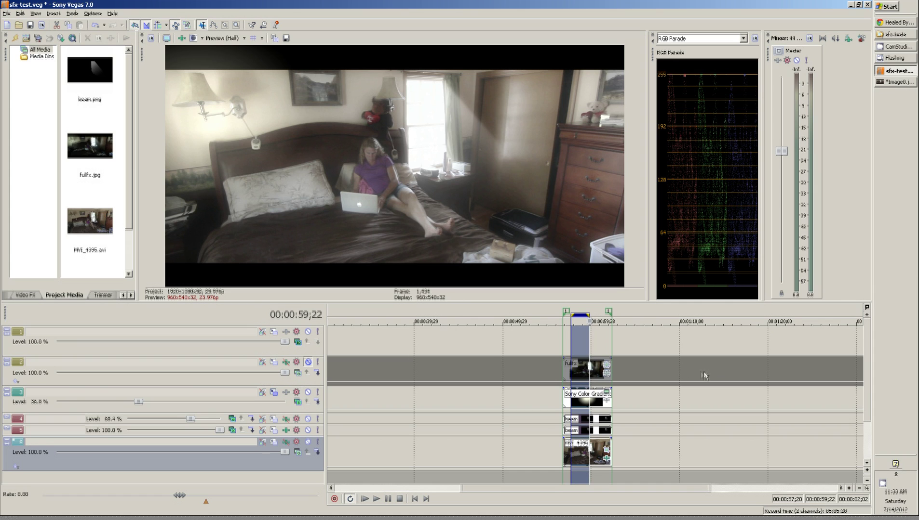
left_click(298, 402)
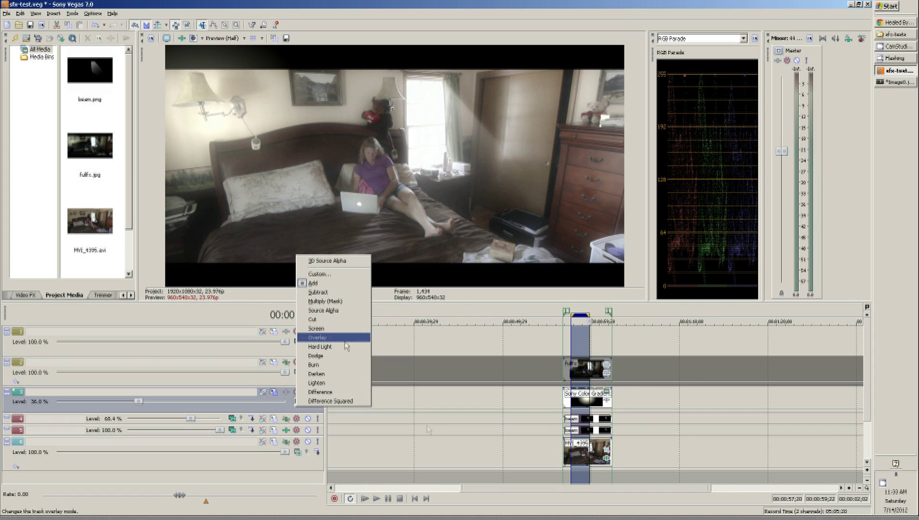
left_click(443, 437)
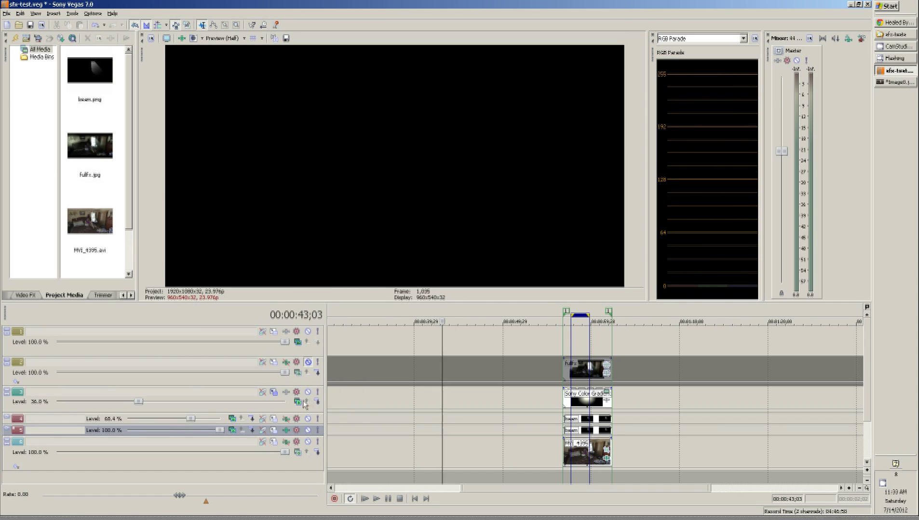
left_click(582, 475)
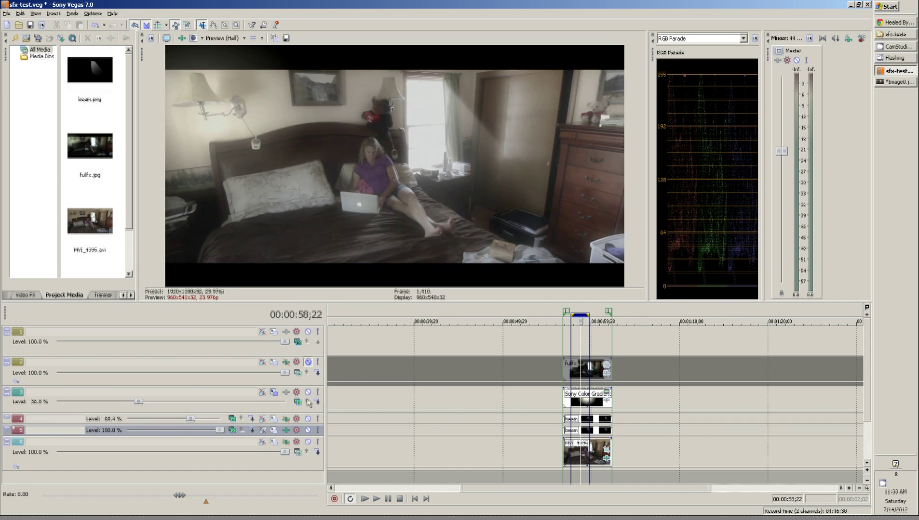
Step: Compare the preview with the Sony Color Gradient track muted and unmuted, leaving it unmuted
left_click(309, 395)
left_click(309, 394)
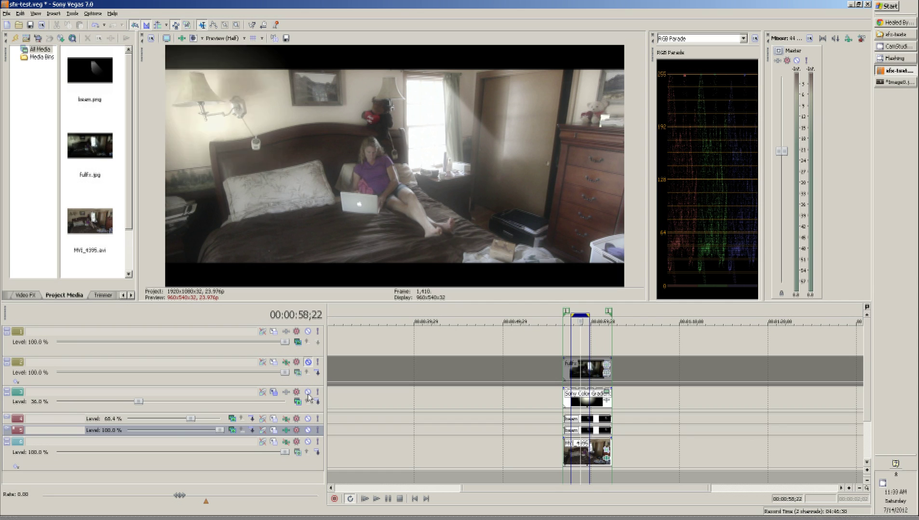
left_click(308, 394)
left_click(308, 394)
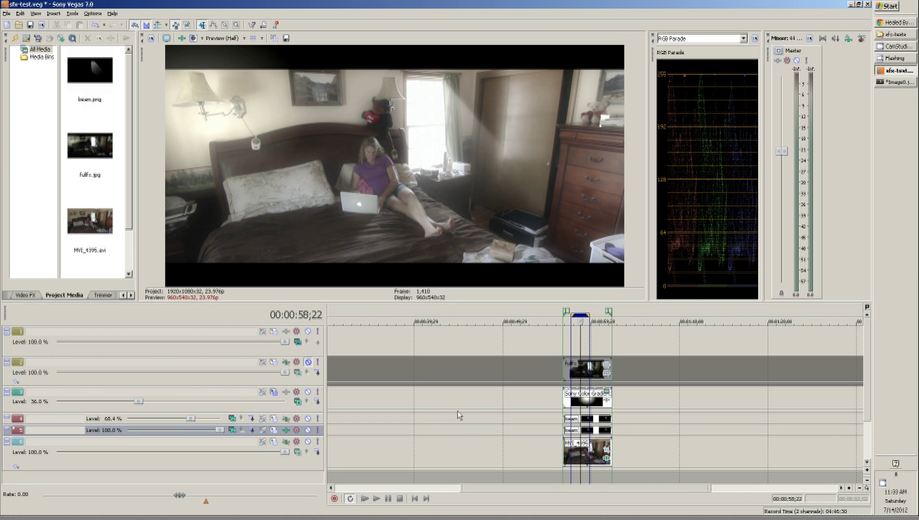
Step: Enable both Color Curves effects on the video output and show the second curve with the preview uncovered
left_click(182, 38)
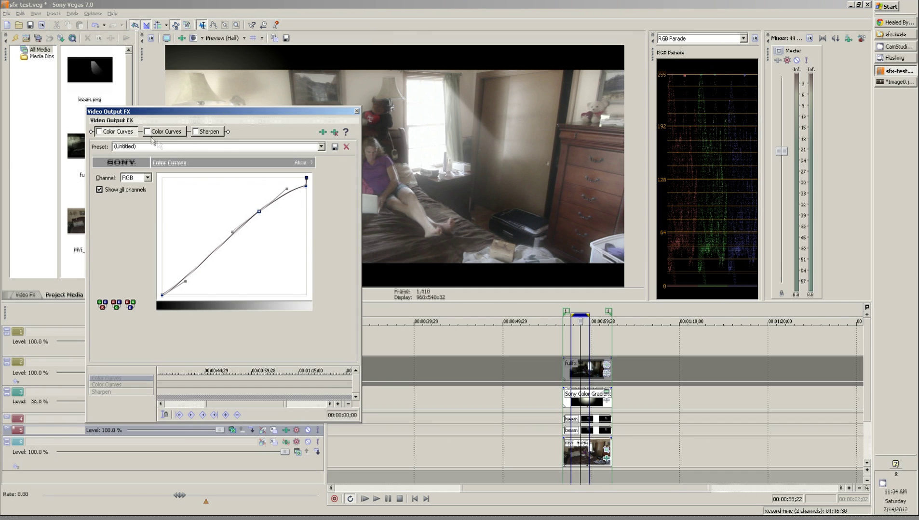
left_click(99, 131)
left_click(148, 132)
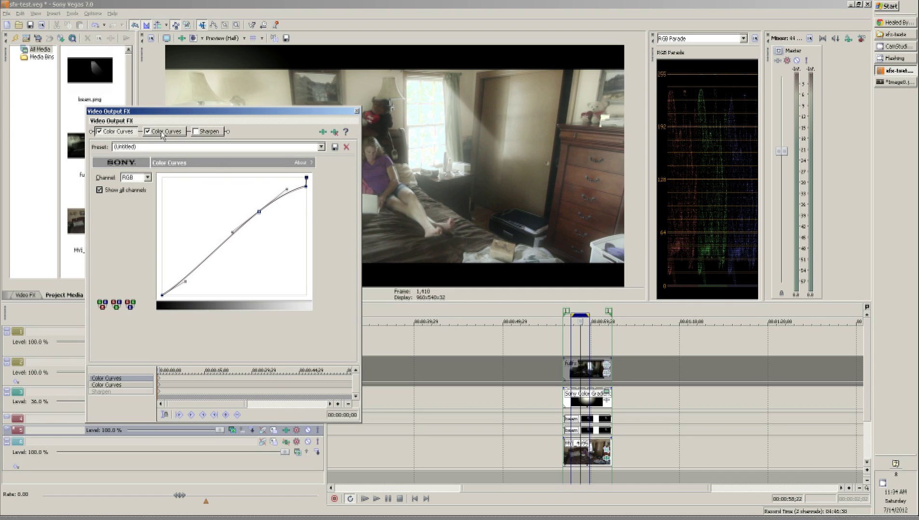
left_click(163, 135)
left_click_drag(187, 114, 608, 145)
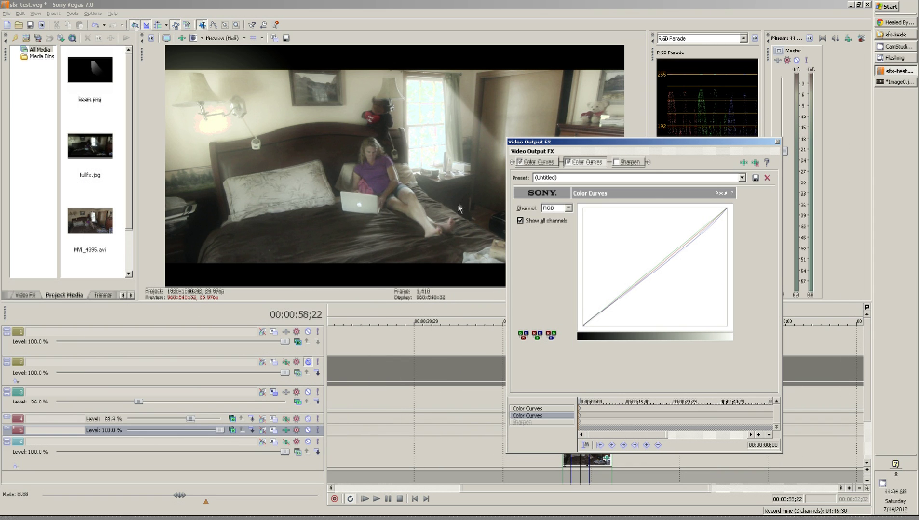
Step: Compare the picture with the output Color Curves off and on, and leave both effects disabled
left_click(567, 162)
left_click(567, 162)
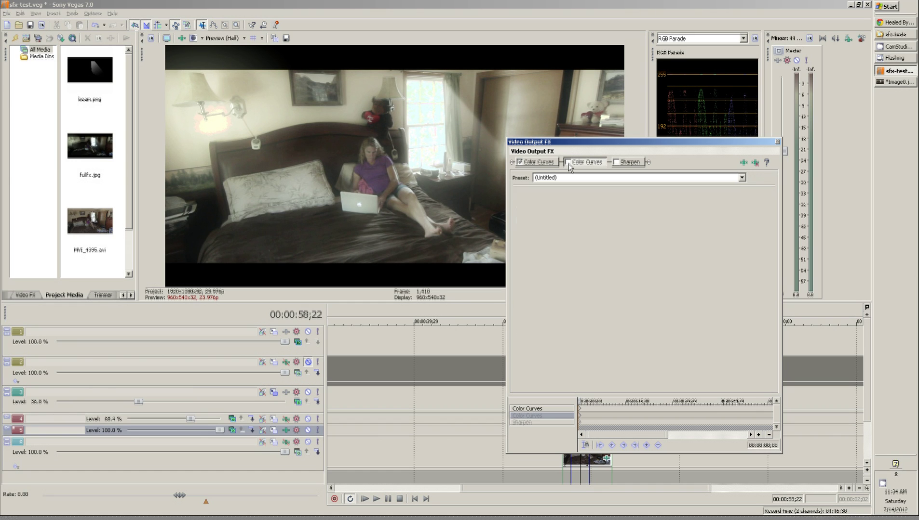
left_click(520, 163)
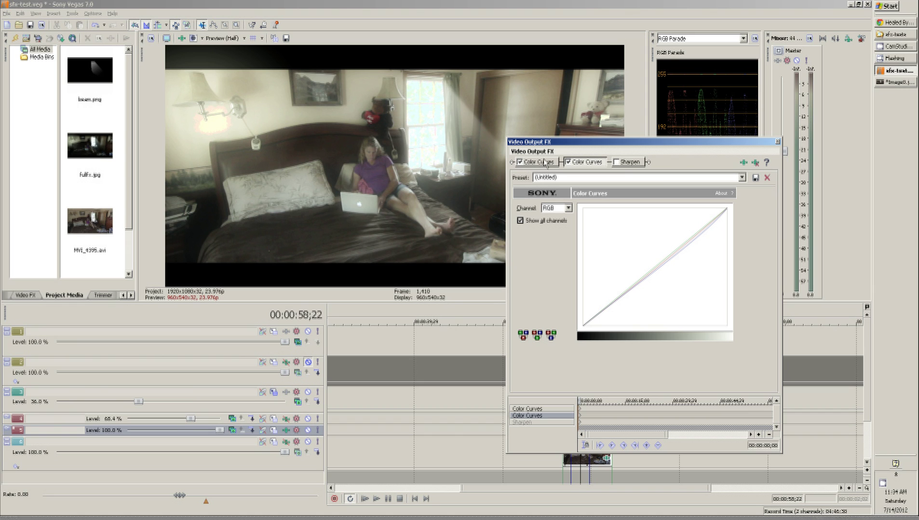
left_click(568, 162)
left_click(520, 163)
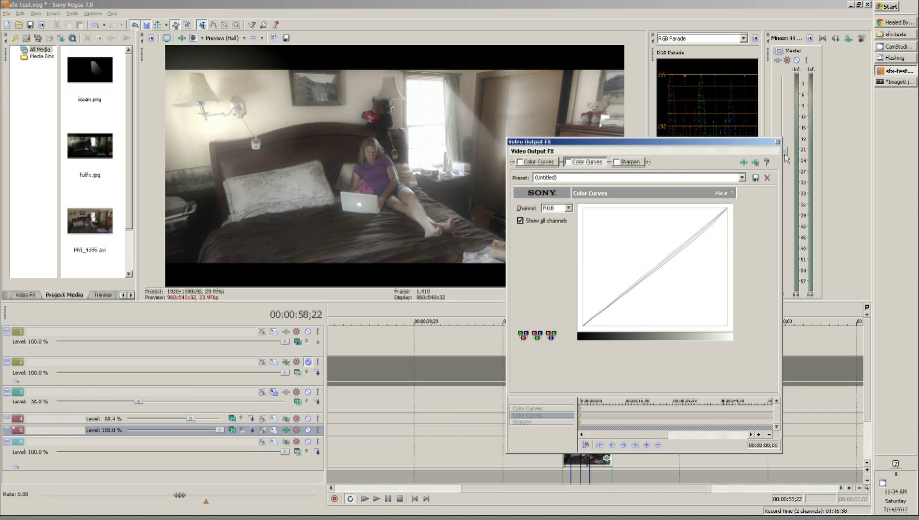
left_click(777, 142)
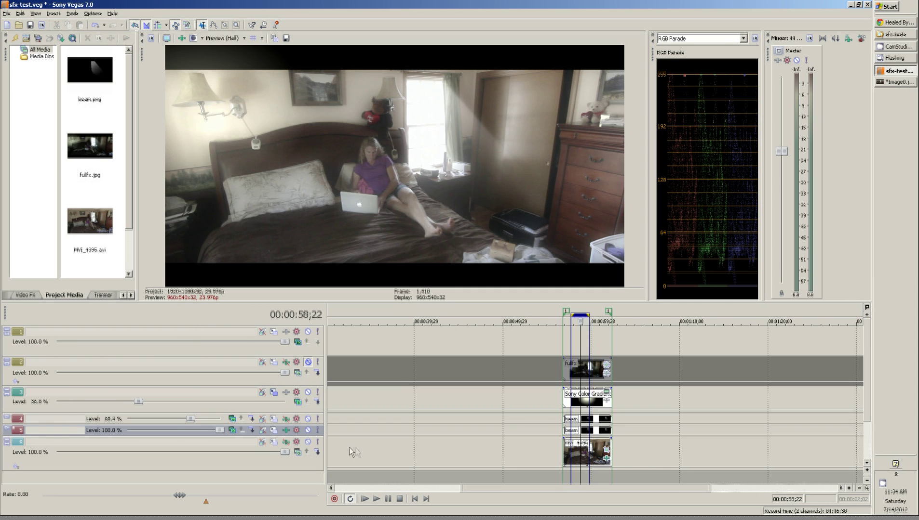
Step: Enable the Gaussian Blur track effect on the upper beam track, track 4
left_click(286, 419)
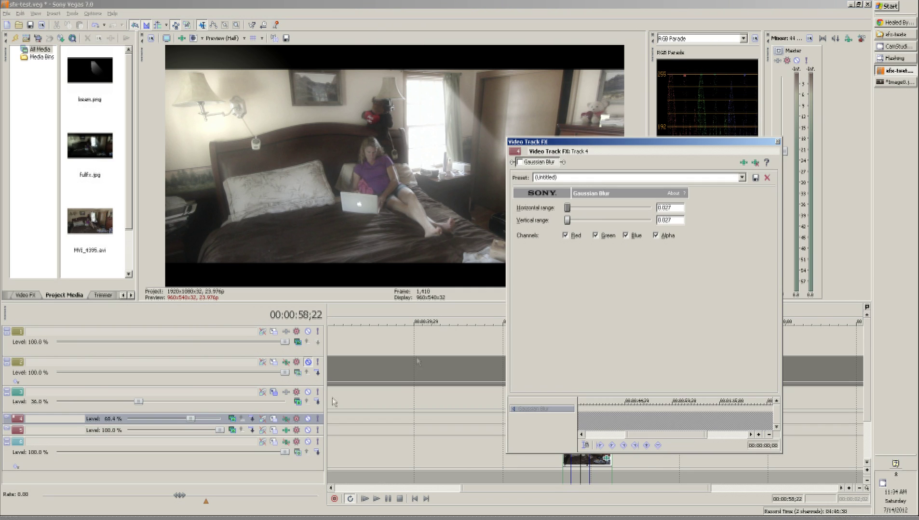
left_click(520, 163)
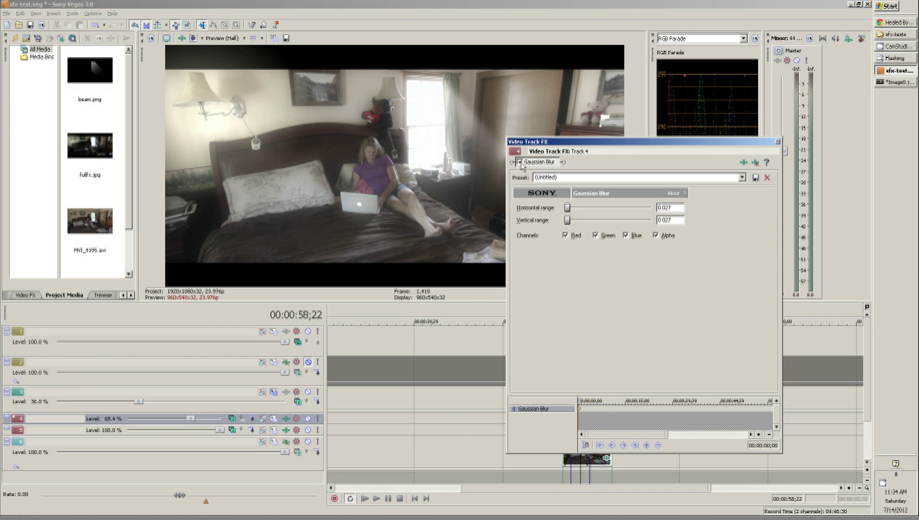
left_click(776, 142)
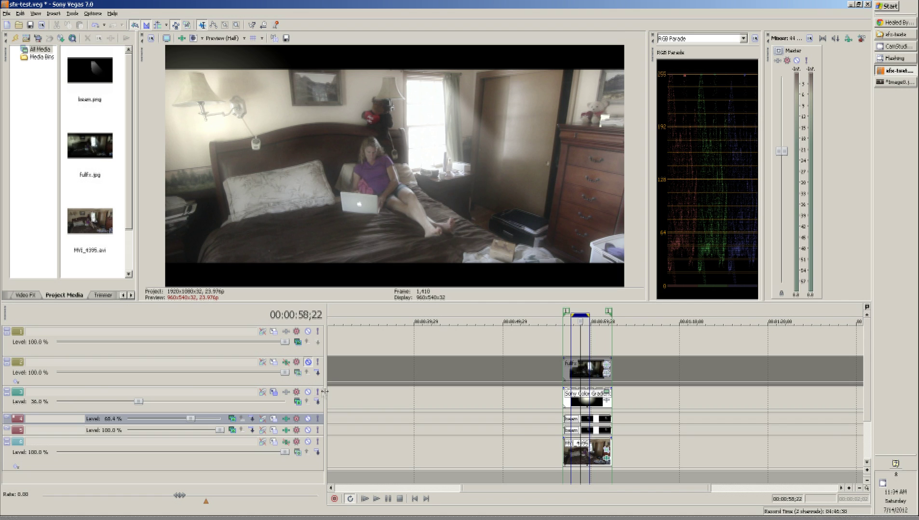
Step: Enable the Color Curves track effect on the MVI_4395 footage track, track 6
left_click(285, 442)
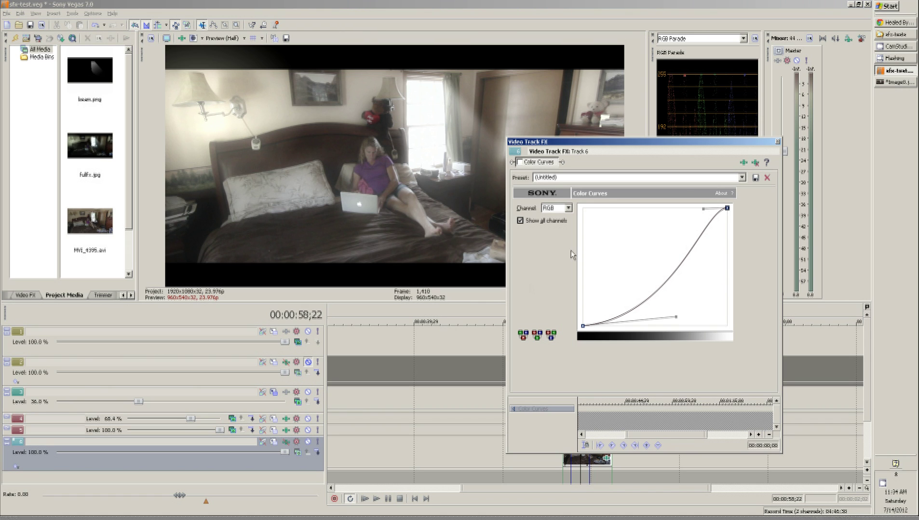
left_click(520, 163)
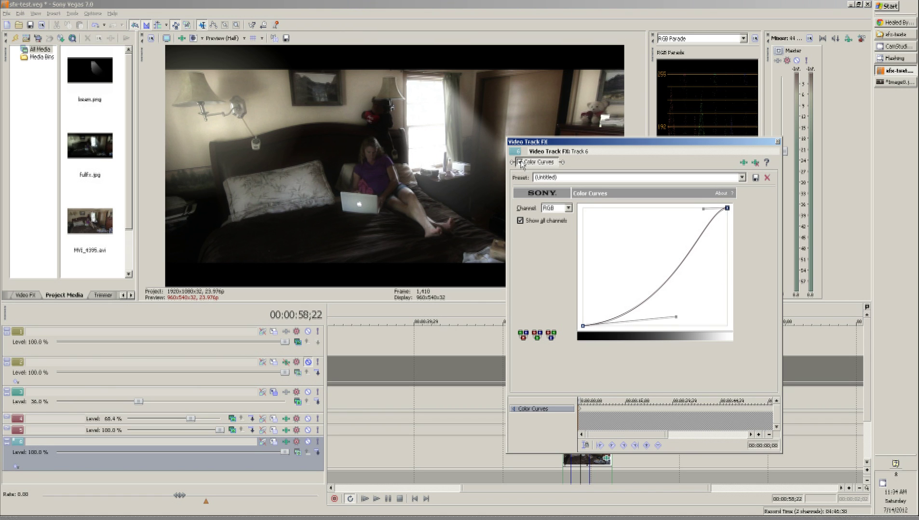
left_click(777, 143)
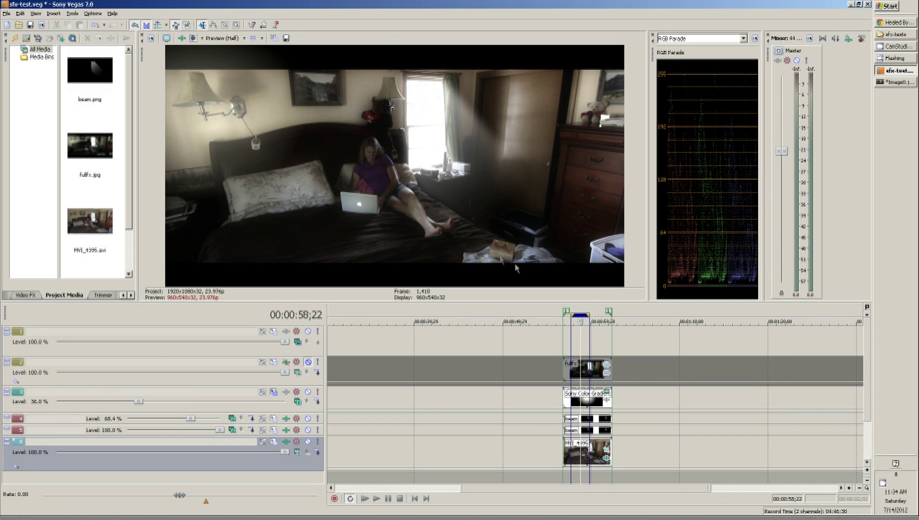
Step: Compare the composite with the original footage by temporarily bypassing the preview effects and muting the gradient and both beam tracks
left_click(193, 38)
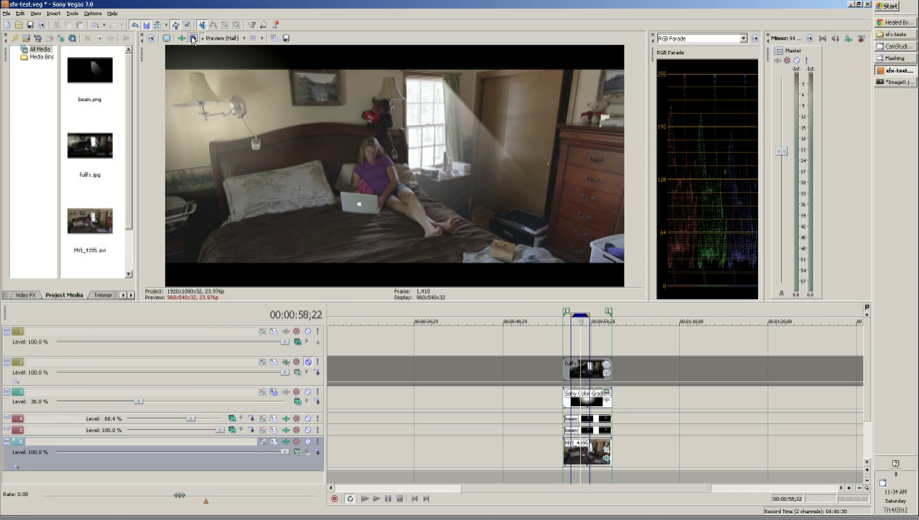
left_click(307, 430)
left_click(308, 419)
left_click(308, 392)
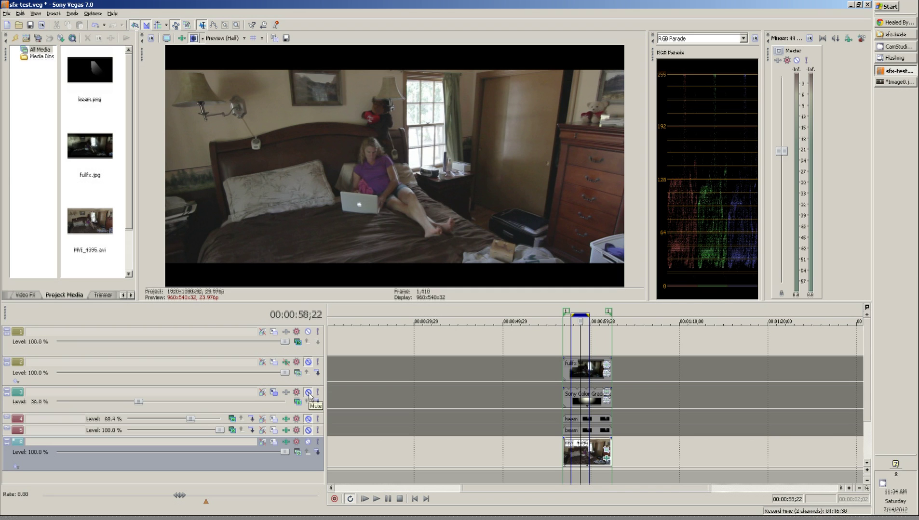
left_click(308, 392)
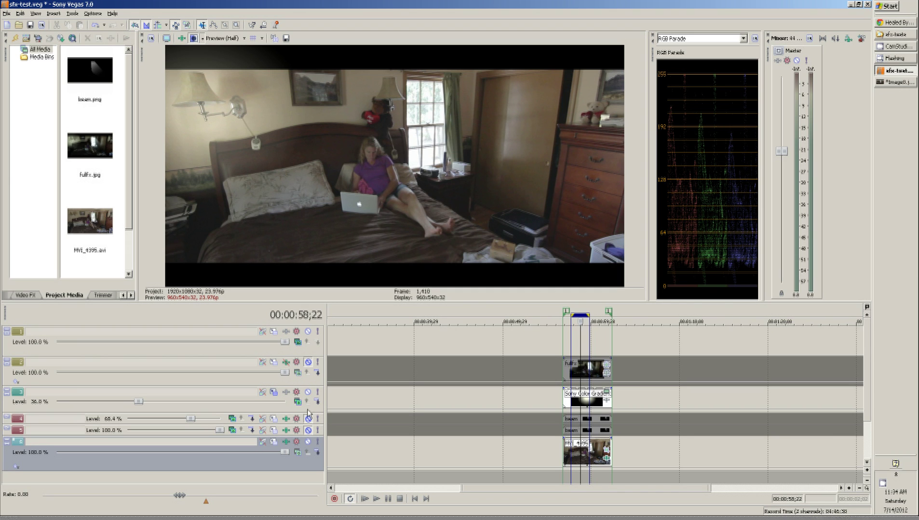
left_click(308, 419)
left_click(307, 430)
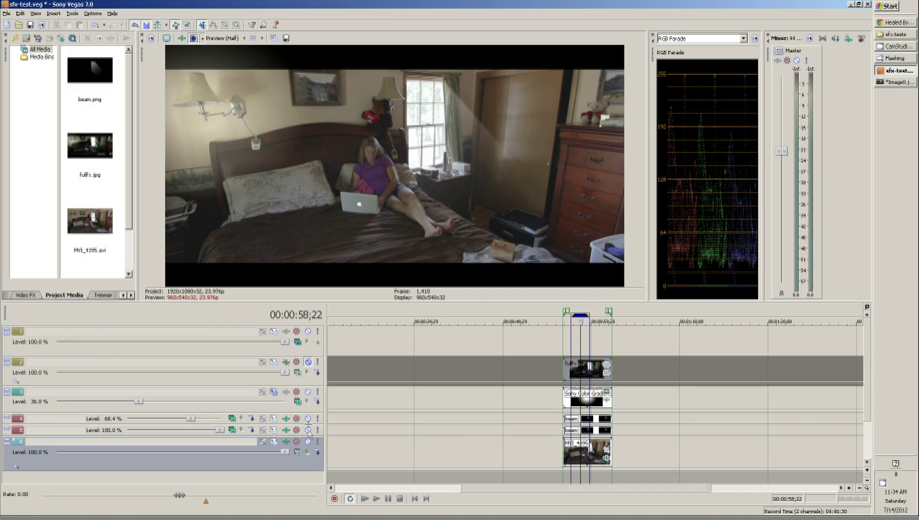
left_click(193, 39)
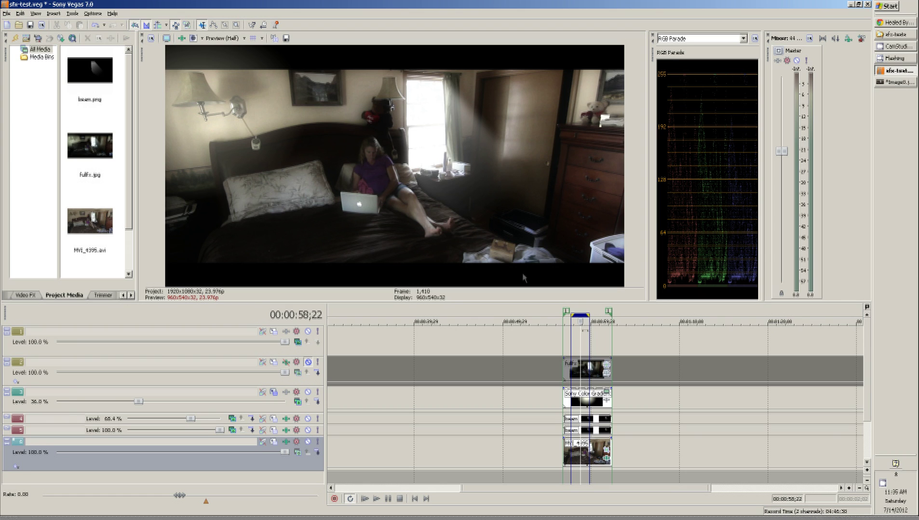
Step: Compare the preview with the fullfx track muted and unmuted, leaving the track unmuted
left_click(308, 363)
left_click(309, 363)
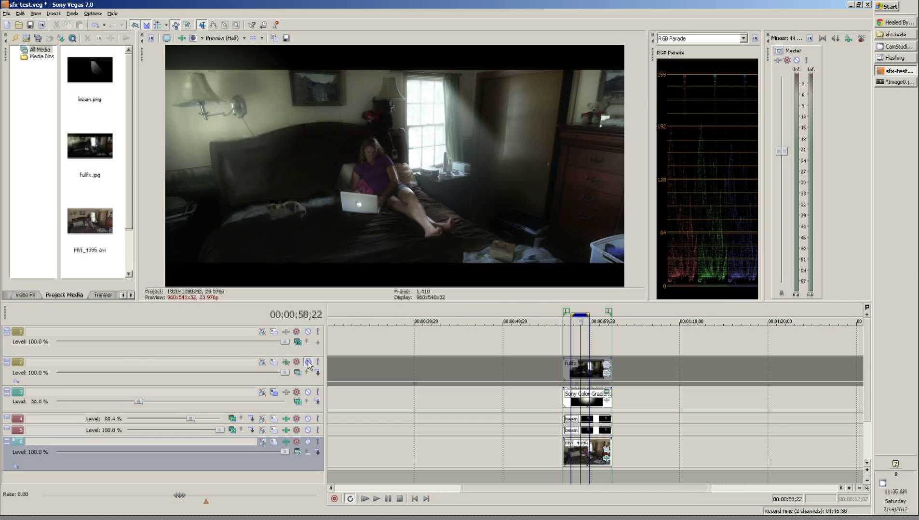
left_click(308, 363)
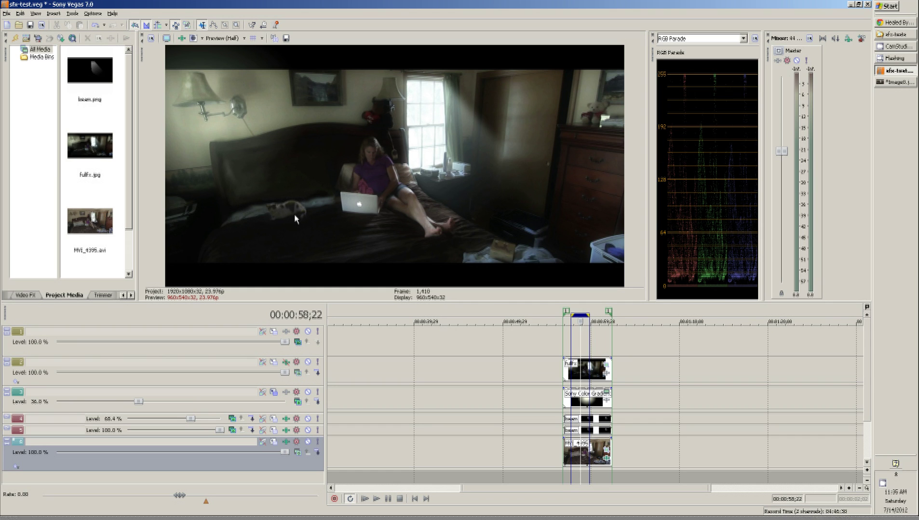
left_click(307, 363)
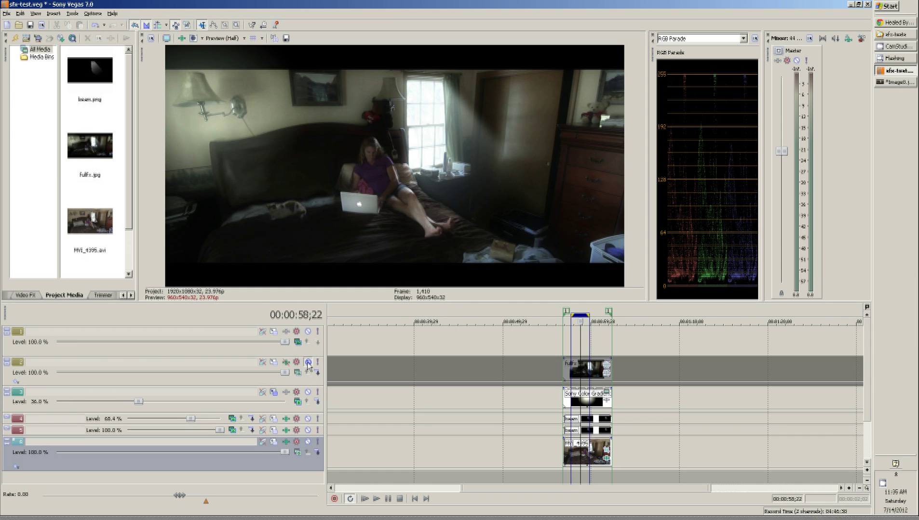
left_click(307, 363)
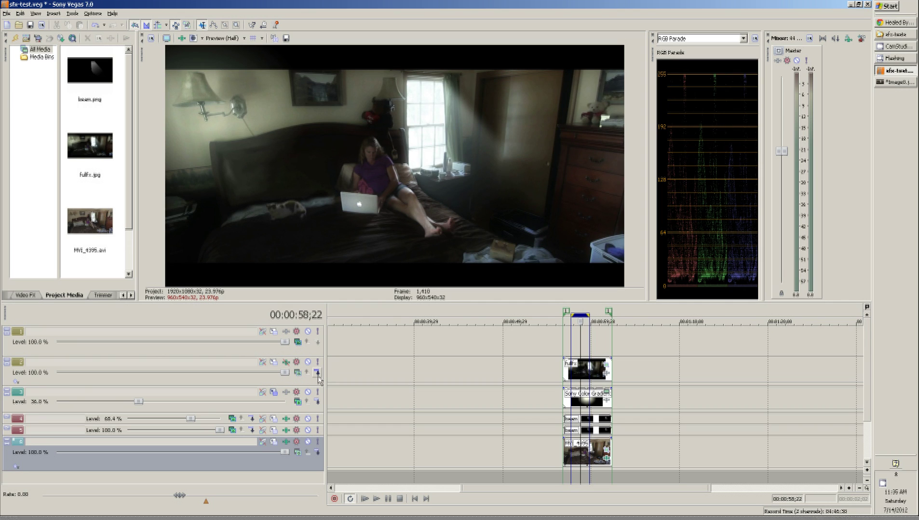
Step: Inspect the Film Grain effect on track 2 and the mask outline around the woman in the fullfx event's Pan/Crop settings
left_click(296, 372)
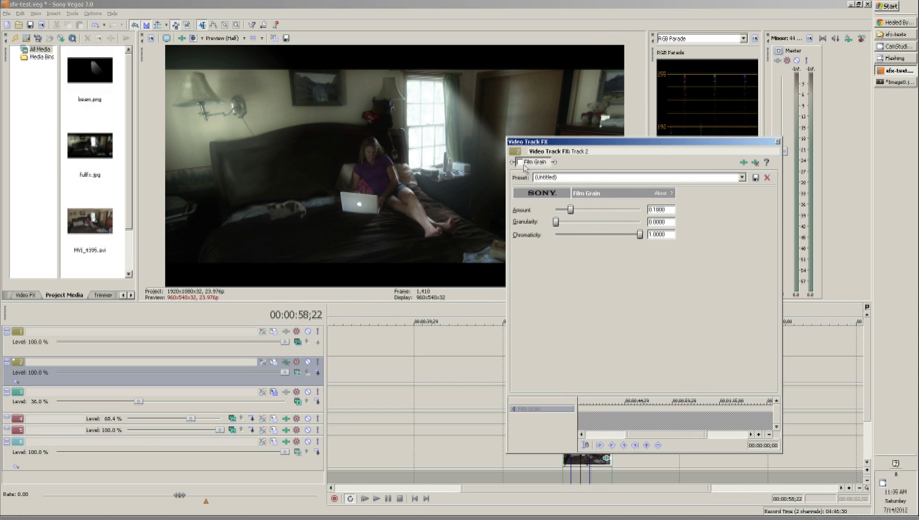
left_click(776, 142)
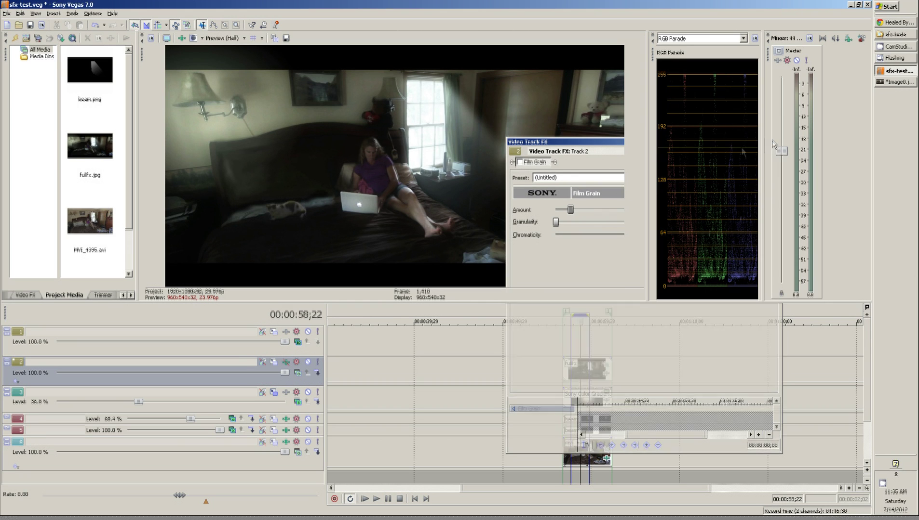
left_click(607, 367)
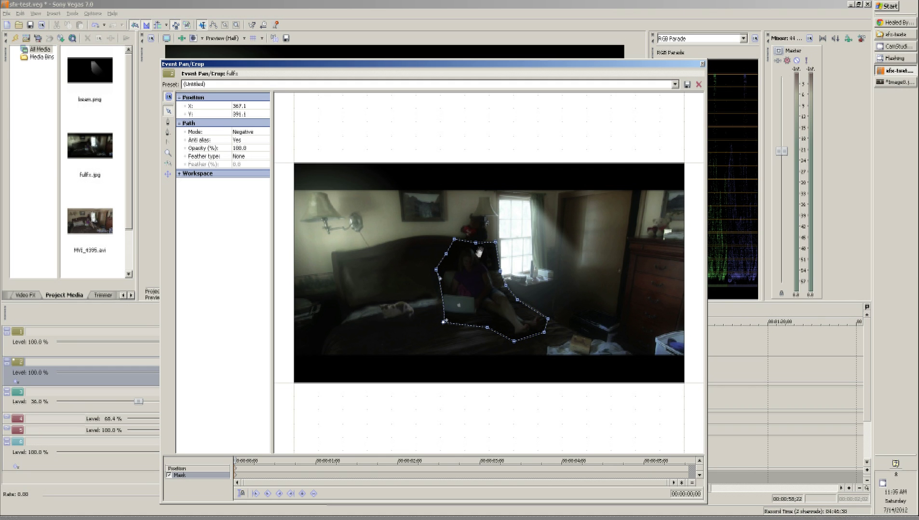
left_click(702, 64)
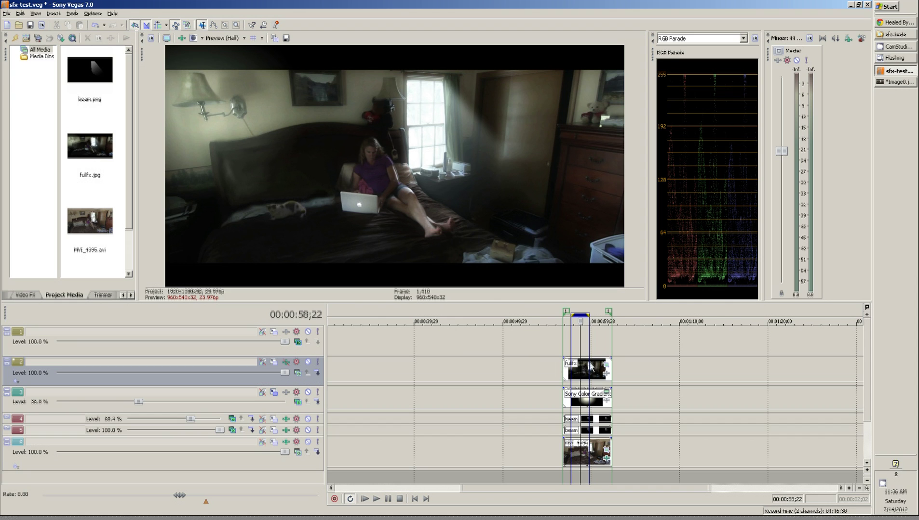
Step: Compare the preview with the fullfx event's Pan/Crop mask disabled and enabled, leaving the mask enabled
left_click(605, 366)
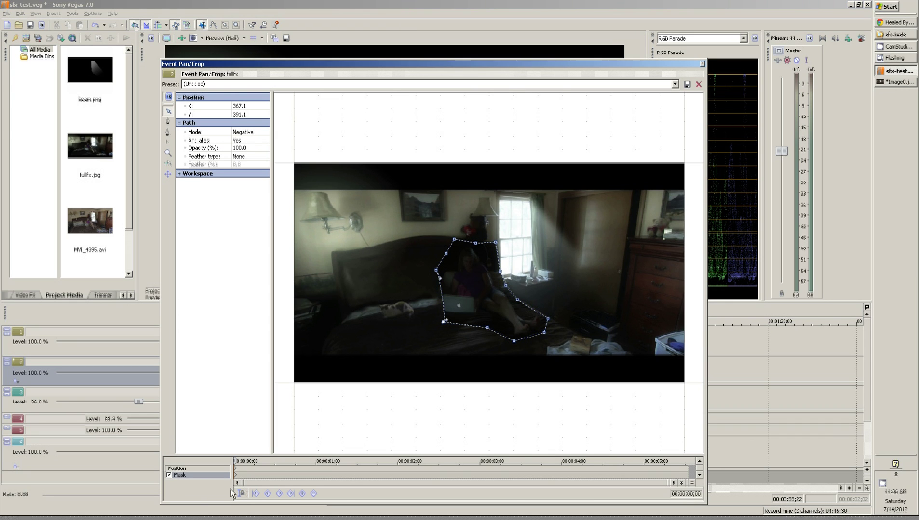
left_click(168, 476)
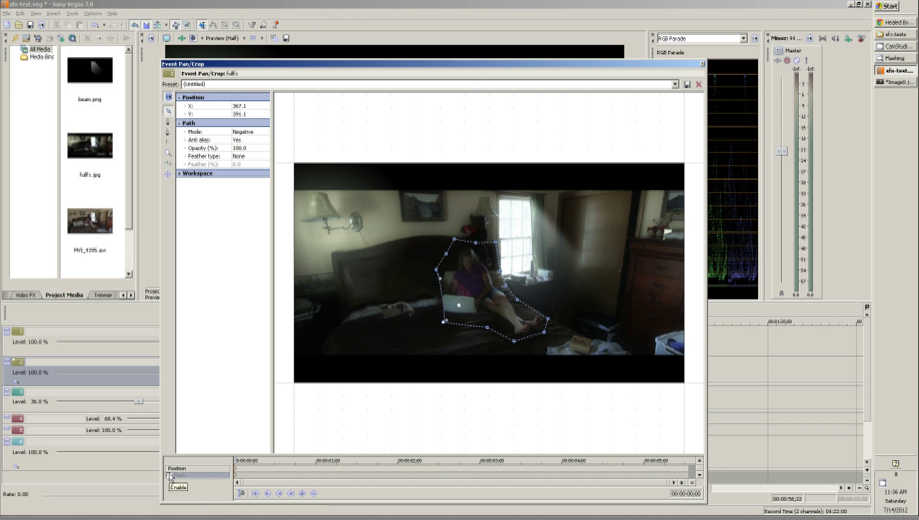
left_click_drag(517, 69, 911, 71)
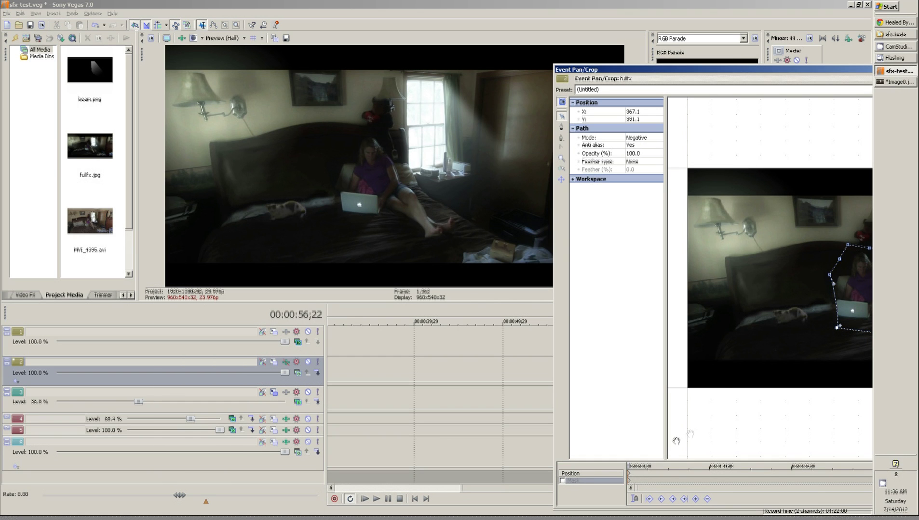
left_click(562, 481)
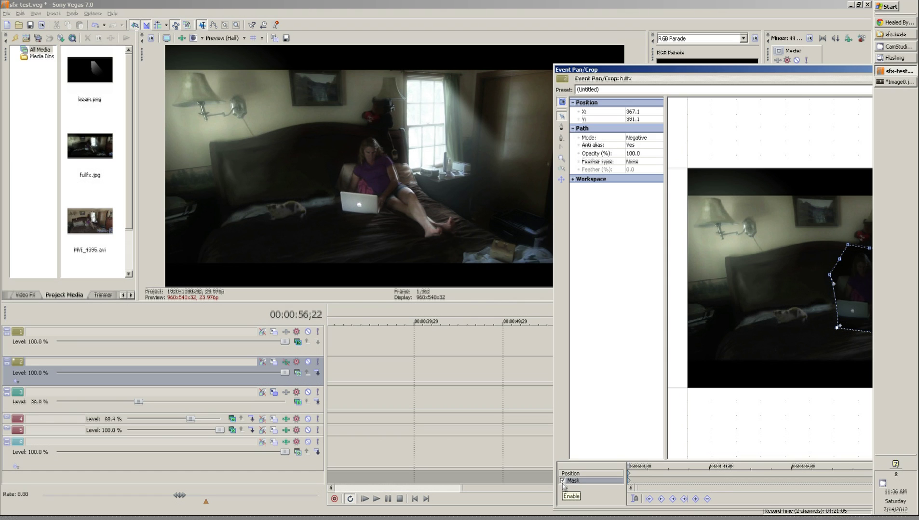
left_click(563, 481)
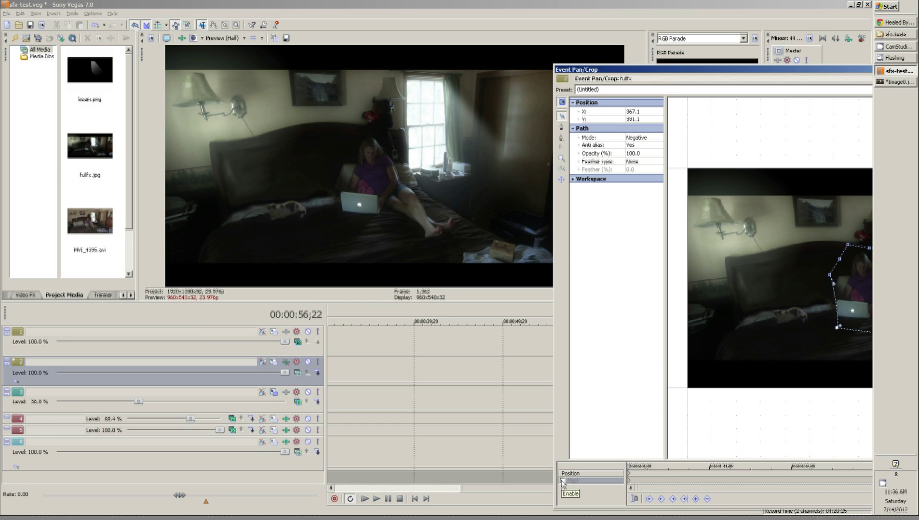
left_click(563, 482)
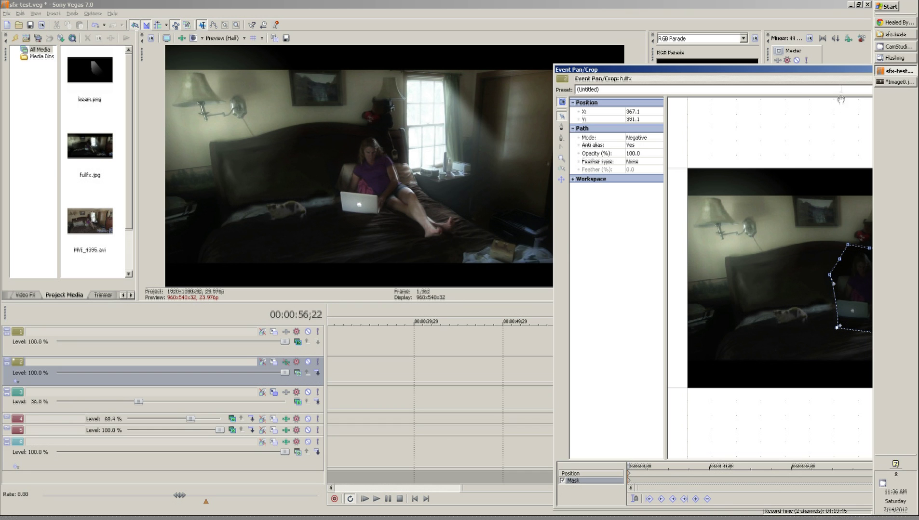
left_click_drag(844, 74, 427, 93)
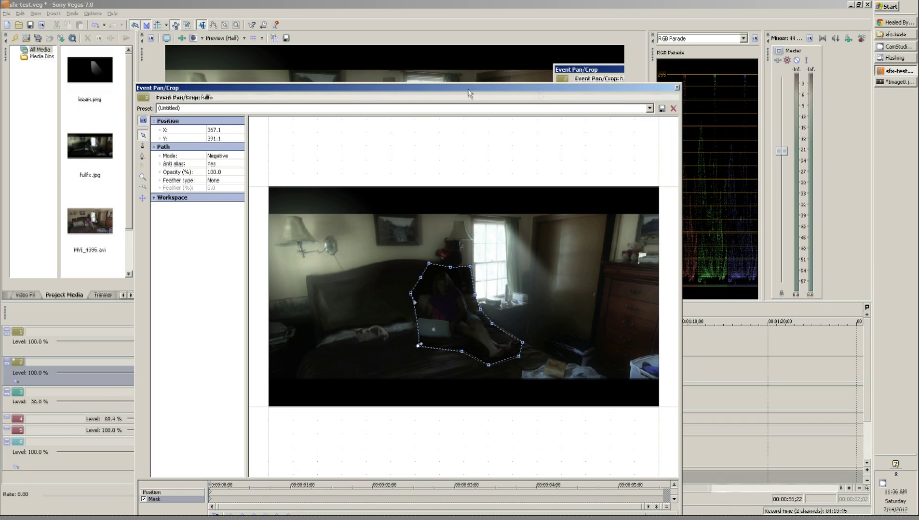
left_click(677, 89)
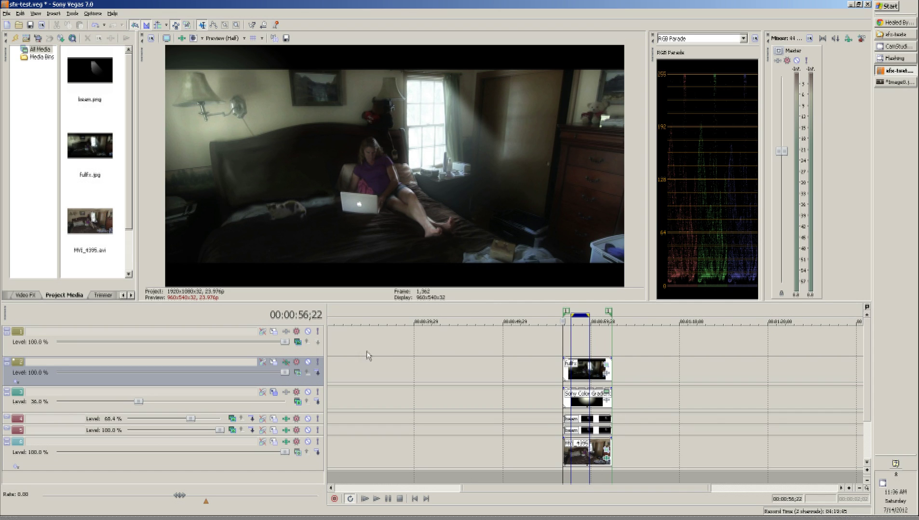
Step: Enable the Film Grain track effect on the fullfx track, track 2
left_click(286, 362)
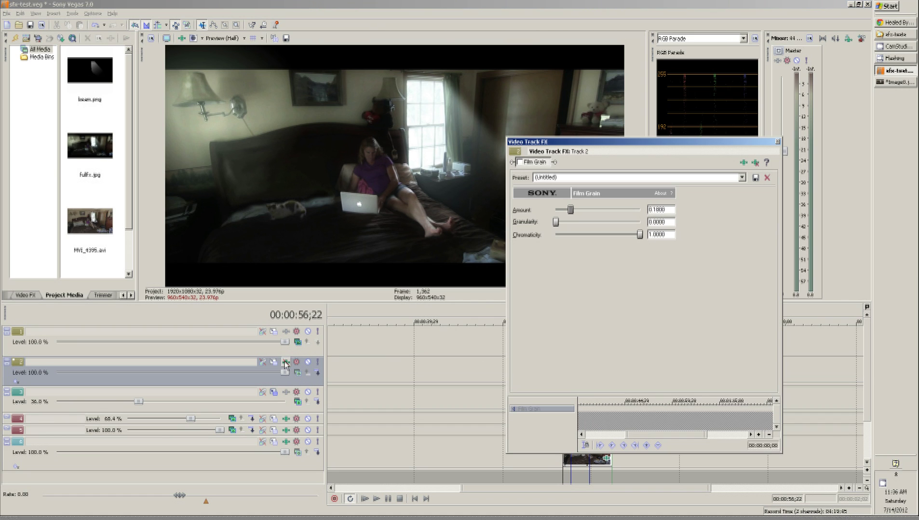
left_click(520, 162)
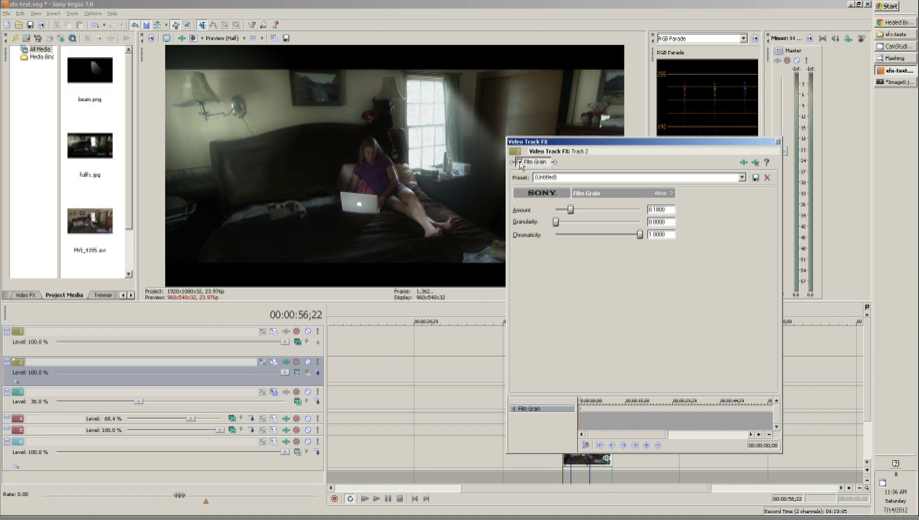
left_click(777, 142)
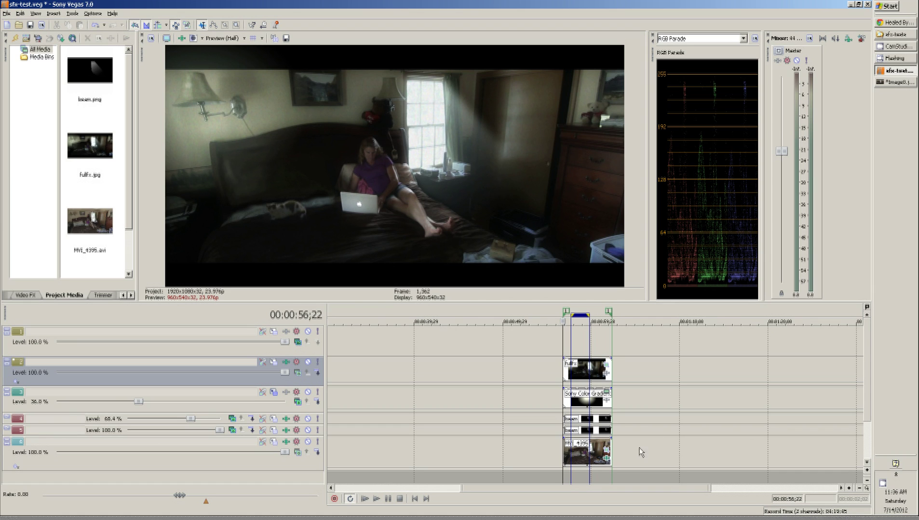
Step: Enable both Color Curves effects and the Sharpen effect in the video output effects, checking the preview with Sharpen off and on
left_click(181, 39)
left_click(568, 162)
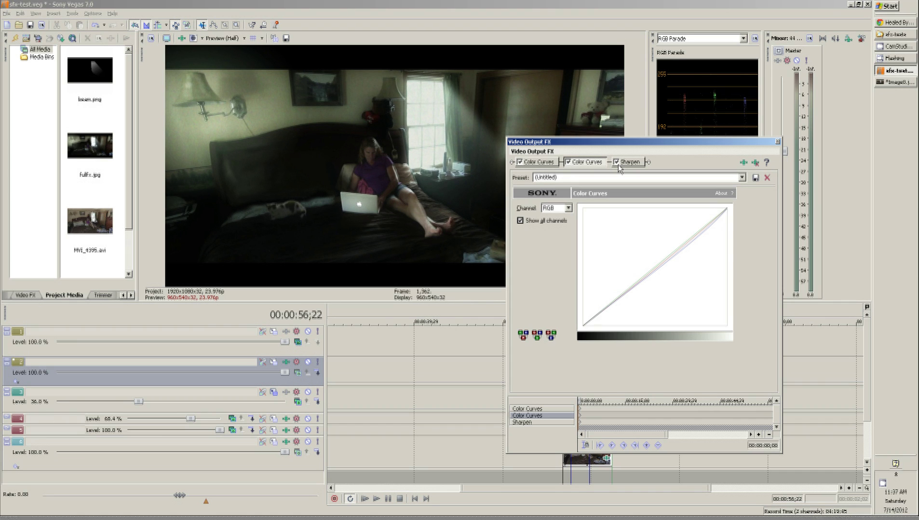
left_click(630, 164)
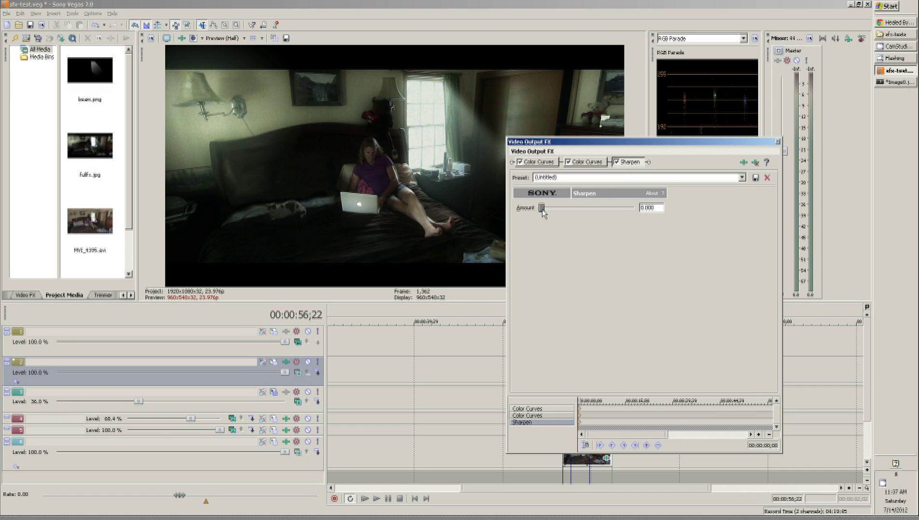
left_click(617, 163)
left_click(617, 163)
left_click(777, 141)
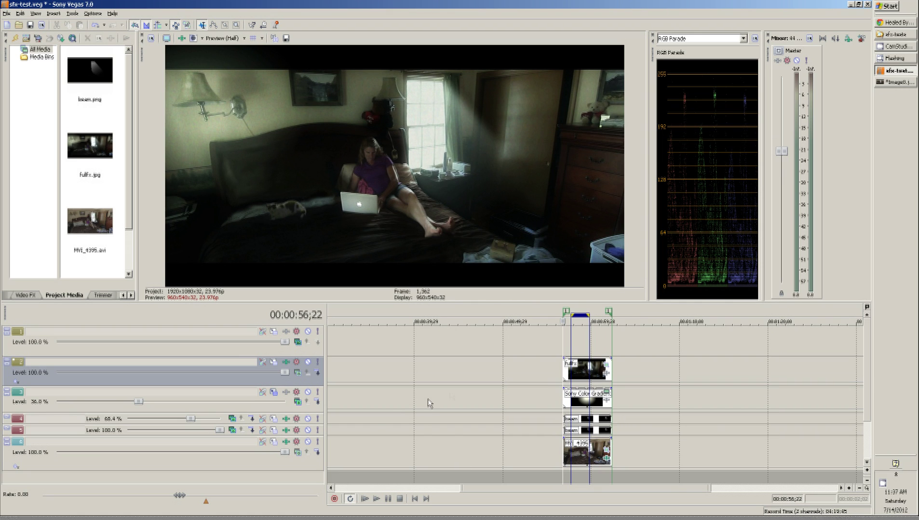
Step: Lower the red channel's curve slightly in the Color Curves effect on the MVI_4395 footage track, track 6
left_click(286, 442)
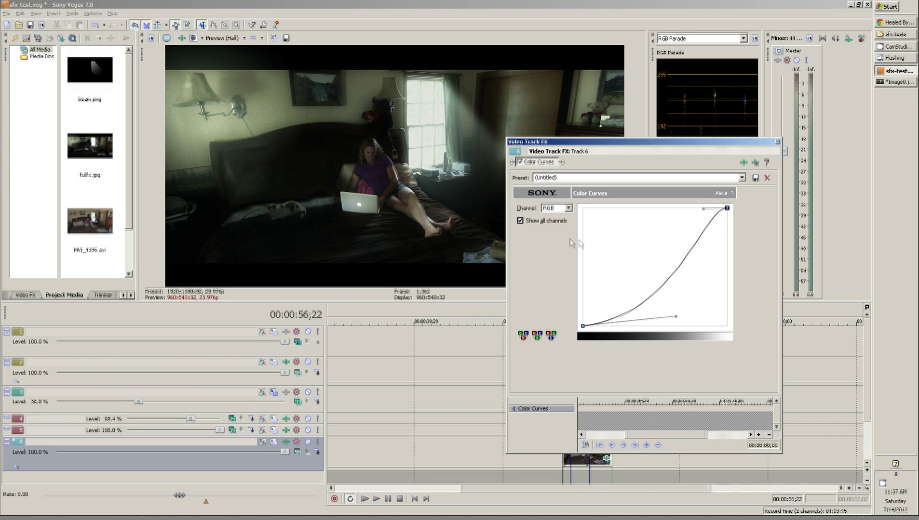
left_click(567, 209)
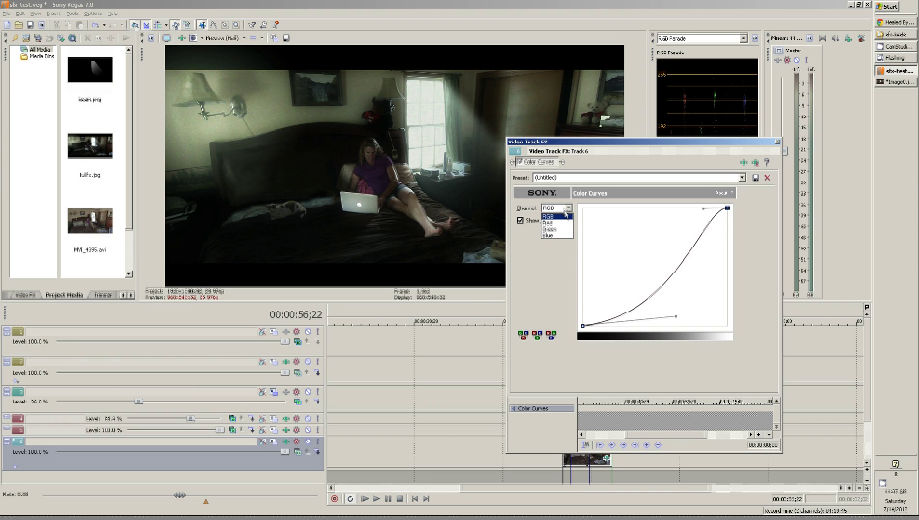
left_click(554, 222)
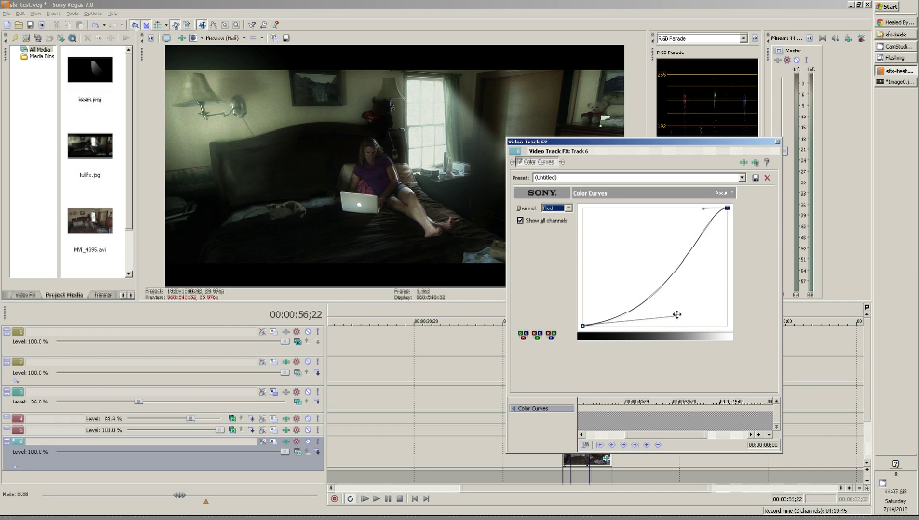
left_click_drag(677, 318, 684, 321)
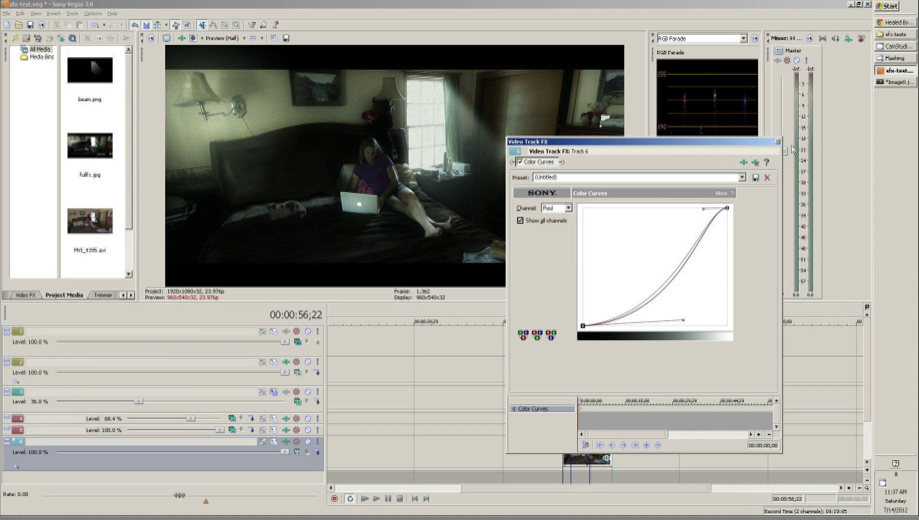
left_click(777, 142)
Step: Select the time range spanned by the fullfx event and play it back to review the composite
mouse_move(581, 344)
left_mouse_down()
mouse_move(599, 344)
mouse_move(591, 345)
left_mouse_up()
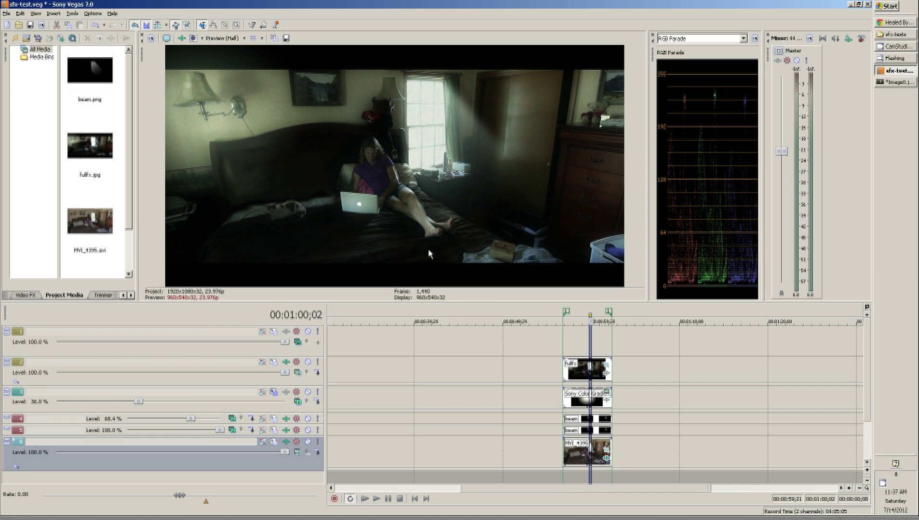
mouse_move(591, 338)
left_mouse_down()
mouse_move(572, 340)
mouse_move(597, 340)
left_mouse_up()
left_click(587, 370)
double_click(586, 369)
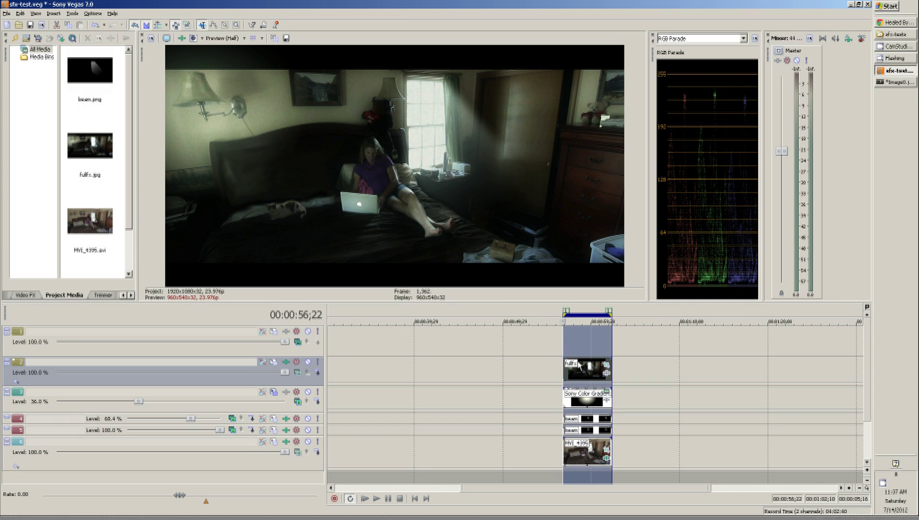
key("space")
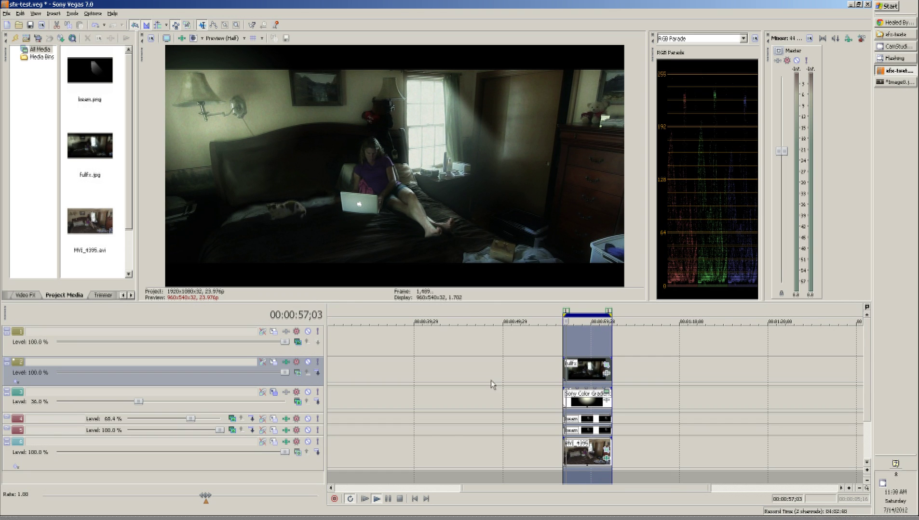
left_click(584, 376)
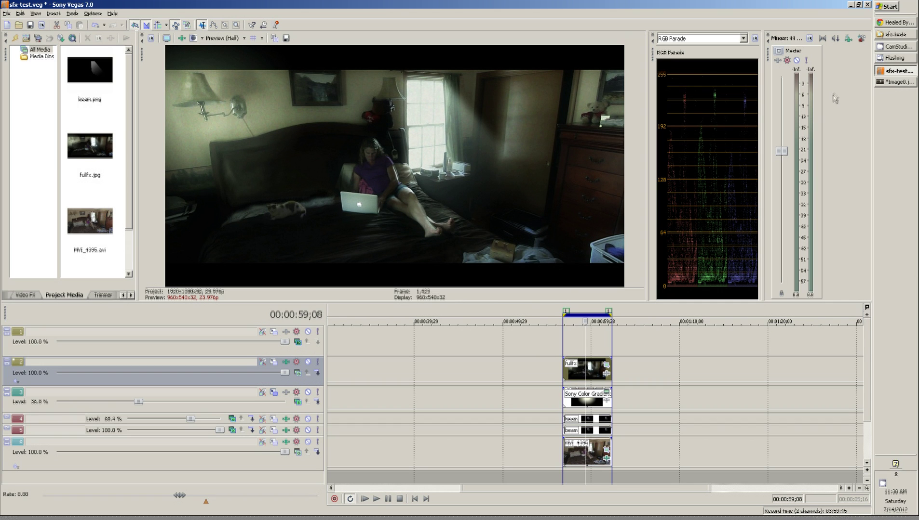
Step: Open nofx.jpg from the sfx-tests folder in Windows Picture and Fax Viewer and compare it with final.jpg
left_click(895, 35)
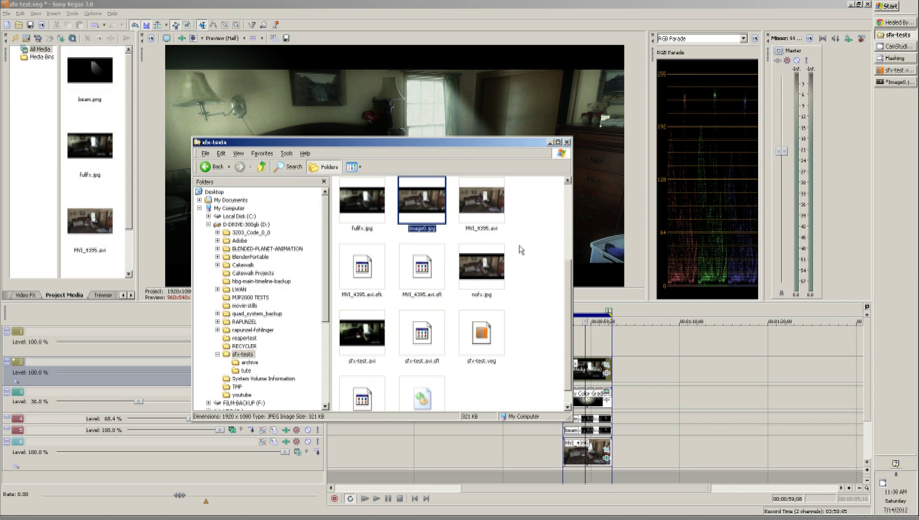
right_click(491, 273)
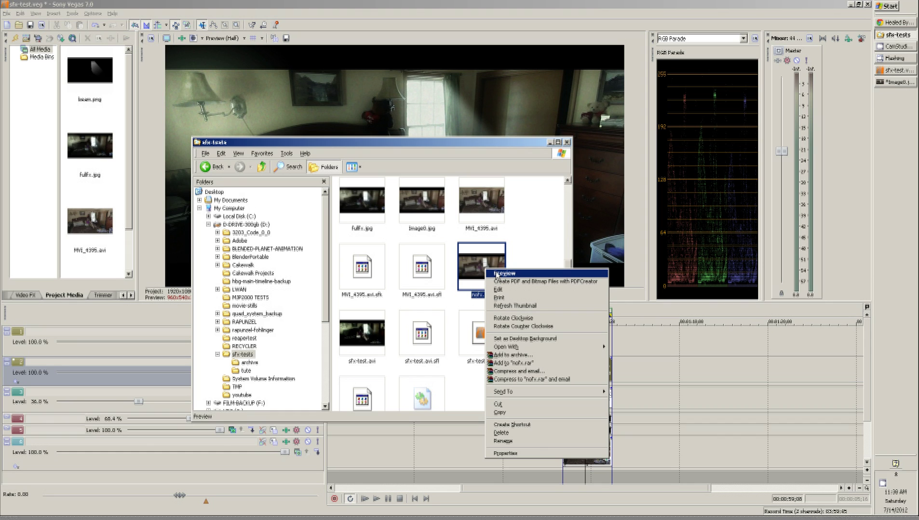
left_click(497, 275)
key("alt+Tab")
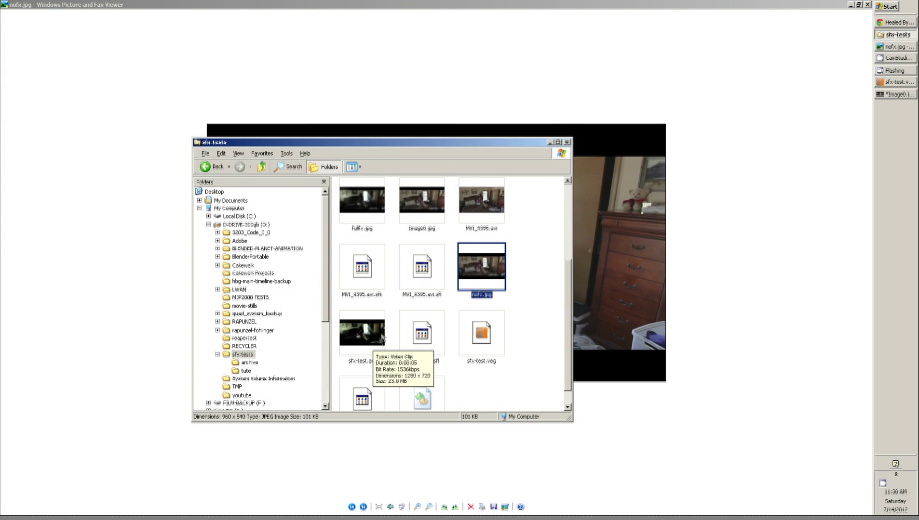
left_click(548, 234)
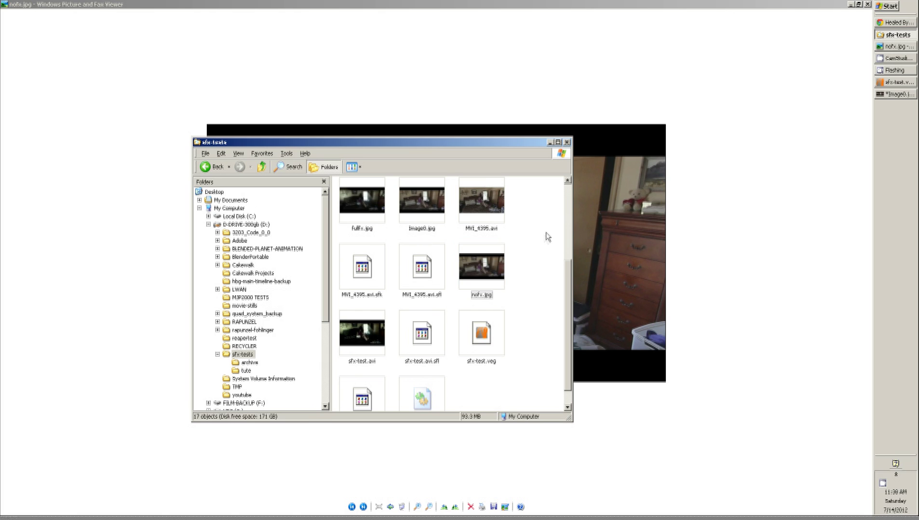
scroll(542, 255, "down", 1)
scroll(555, 265, "up", 5)
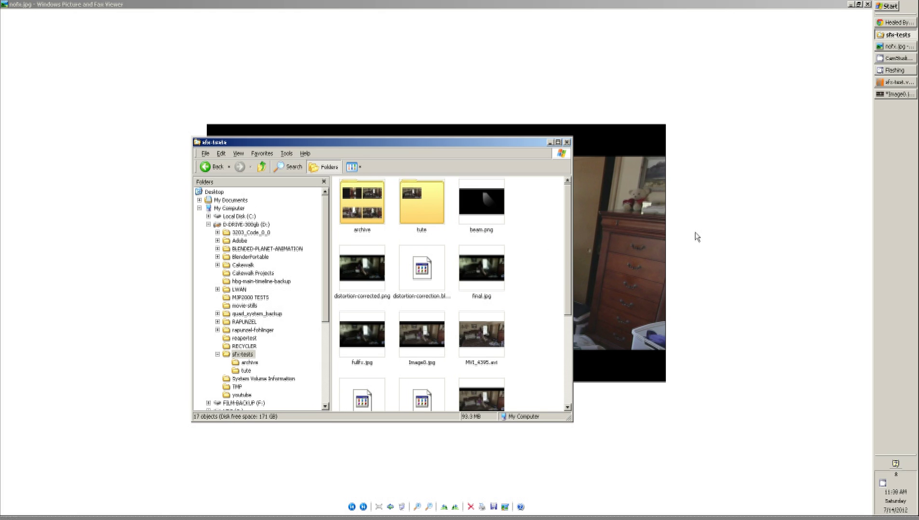
left_click(160, 127)
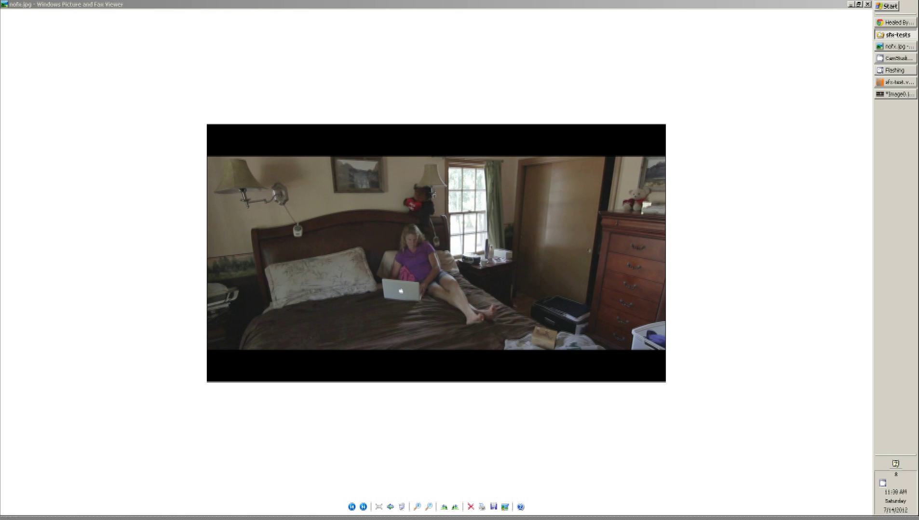
left_click_drag(224, 250, 340, 247)
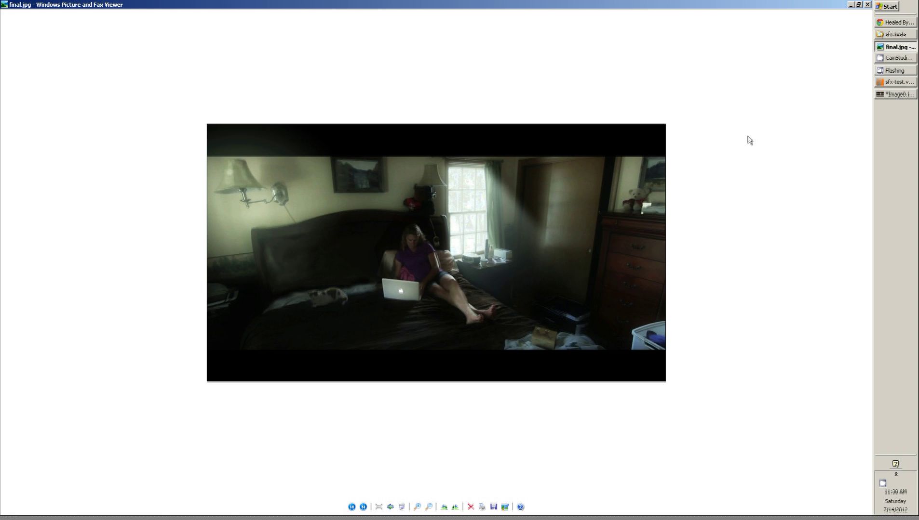
Step: Switch back to Sony Vegas and move the playhead to 00:00:59;00 to view the finished composite
left_click(898, 82)
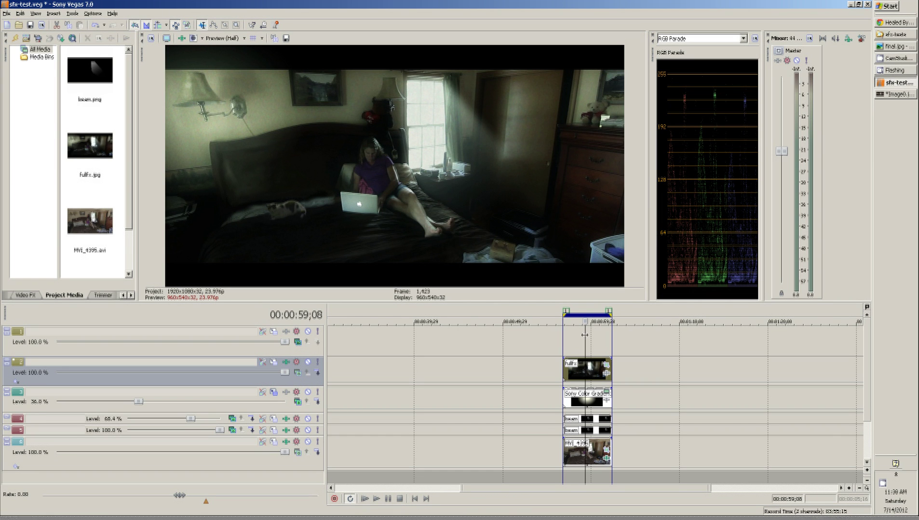
mouse_move(584, 334)
left_mouse_down()
mouse_move(598, 335)
mouse_move(583, 335)
left_mouse_up()
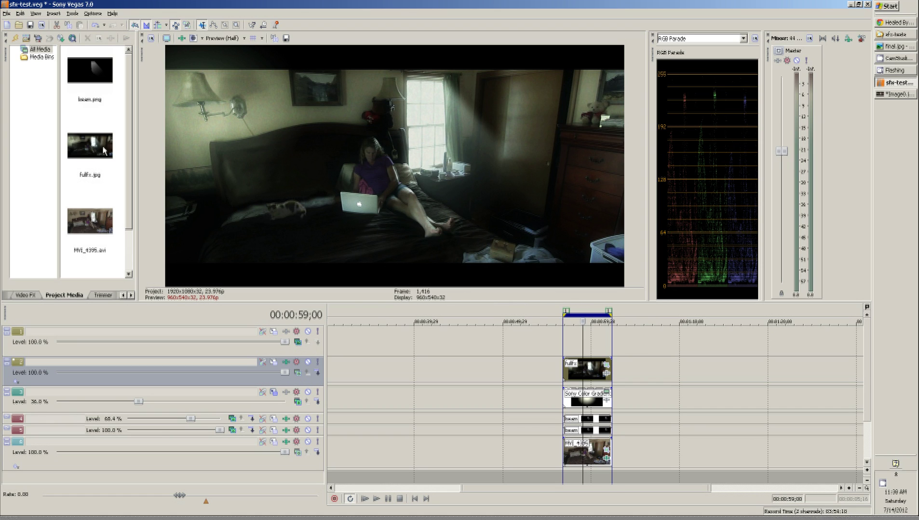
key("alt+Tab")
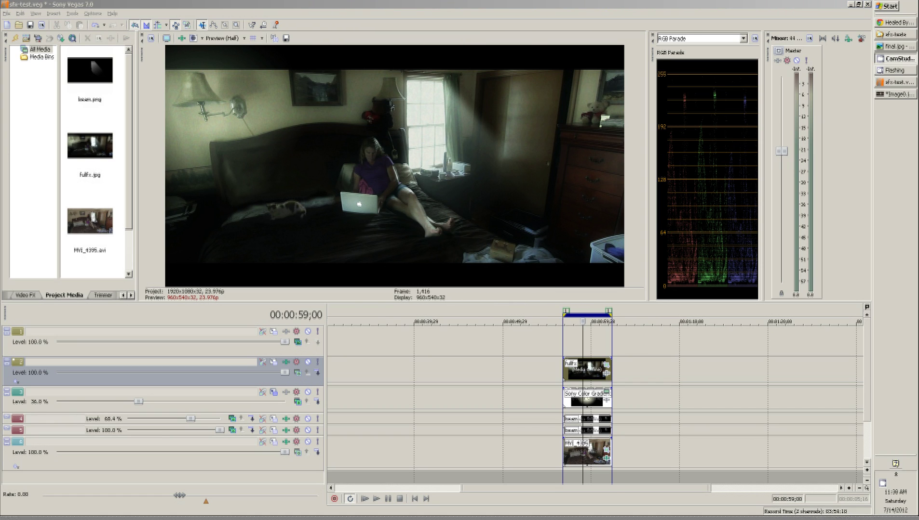